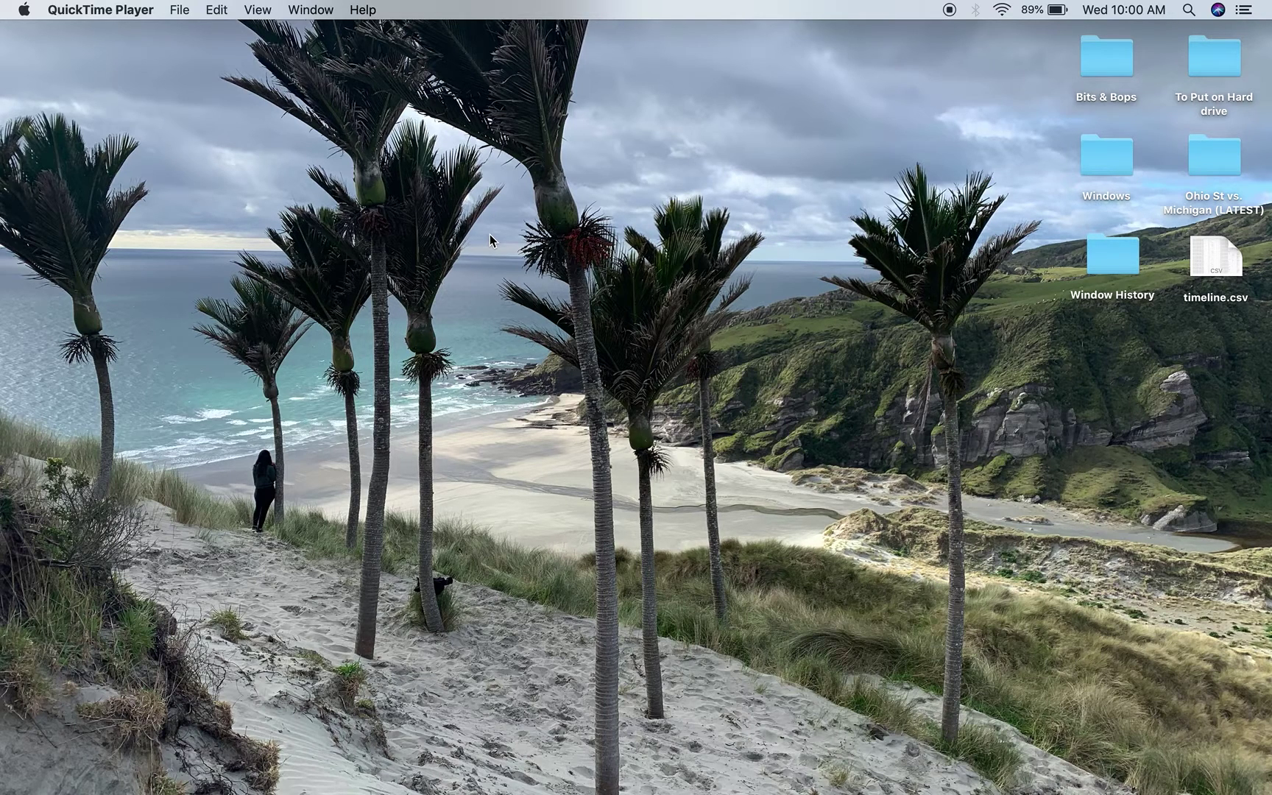
- Open the 200301 Ohio St vs. Michigan timeline from its game folder in Sportscode
{"action": "left_click", "coordinate": [1219, 171]}
{"action": "double_click", "coordinate": [1220, 171]}
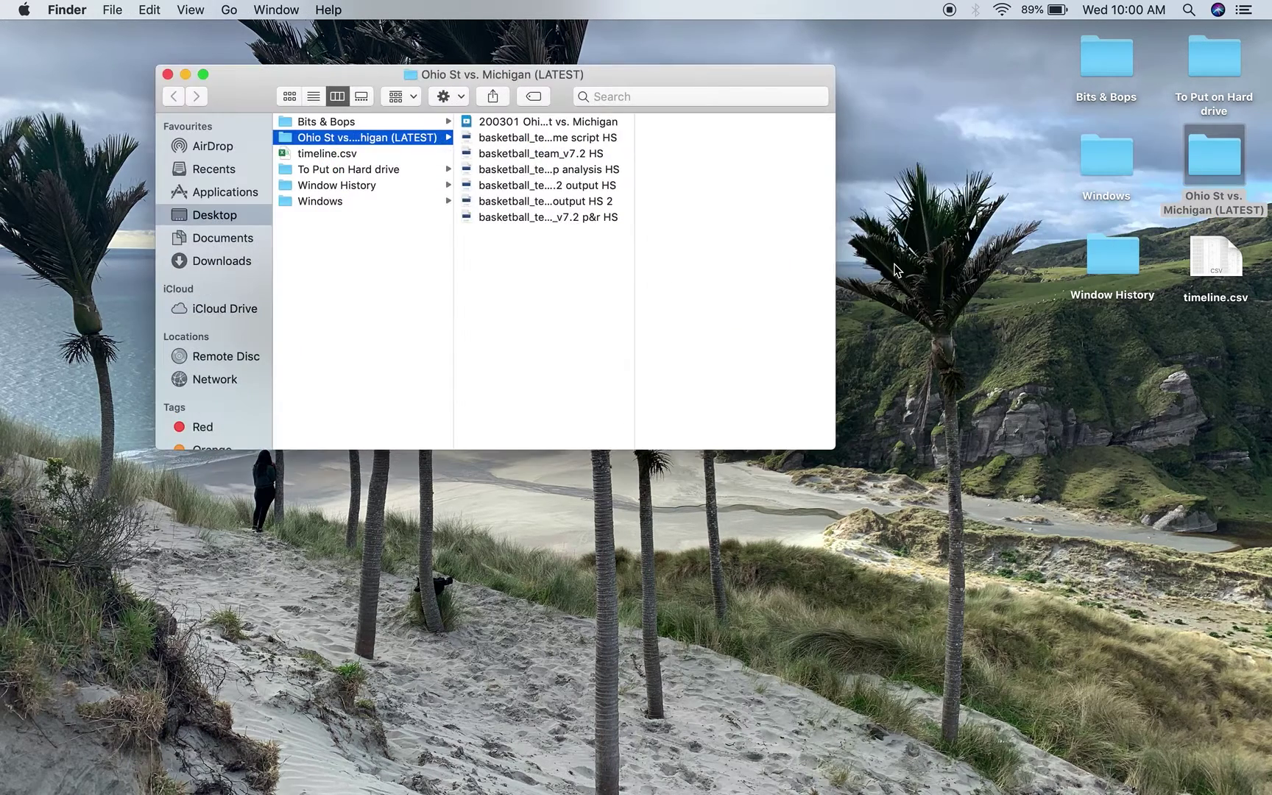
{"action": "double_click", "coordinate": [561, 129]}
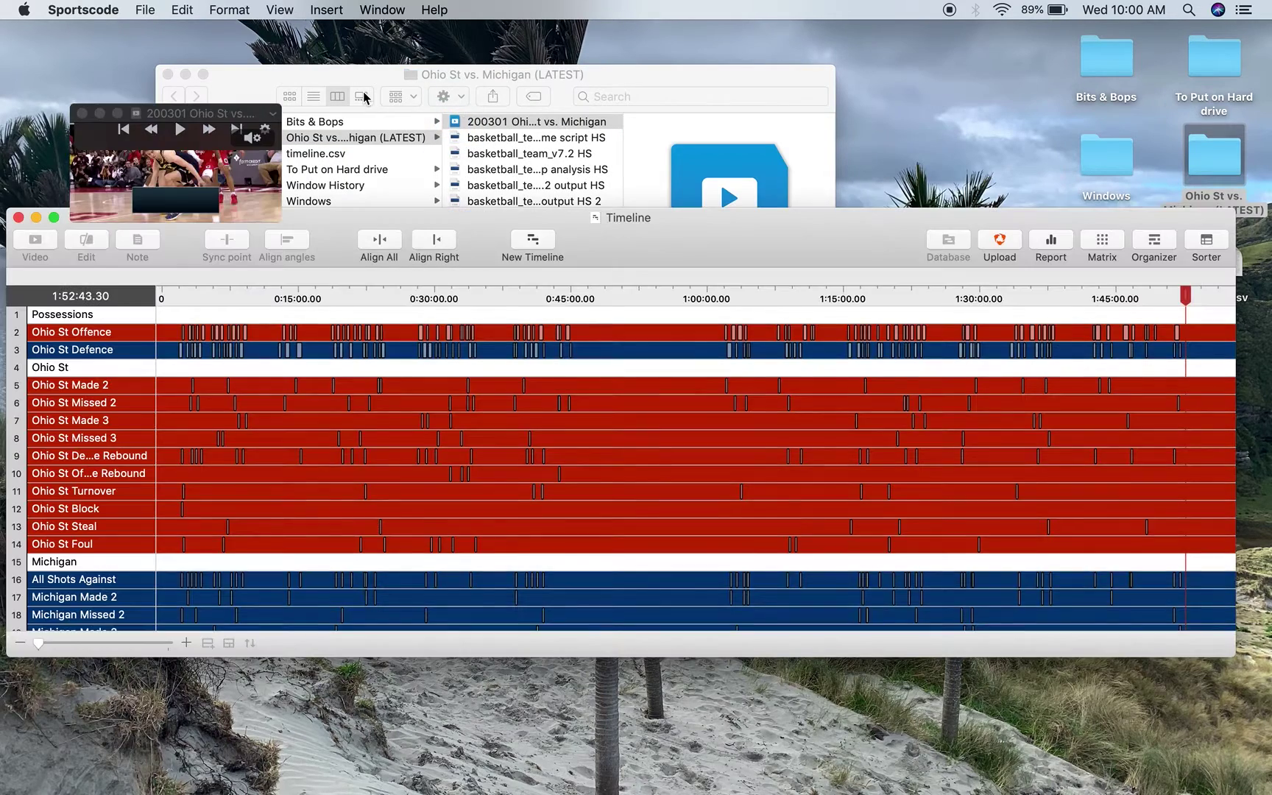
{"action": "left_click", "coordinate": [145, 10]}
- Export the timeline as a CSV named timeline on the Desktop, replacing the existing timeline.csv
{"action": "mouse_move", "coordinate": [292, 134]}
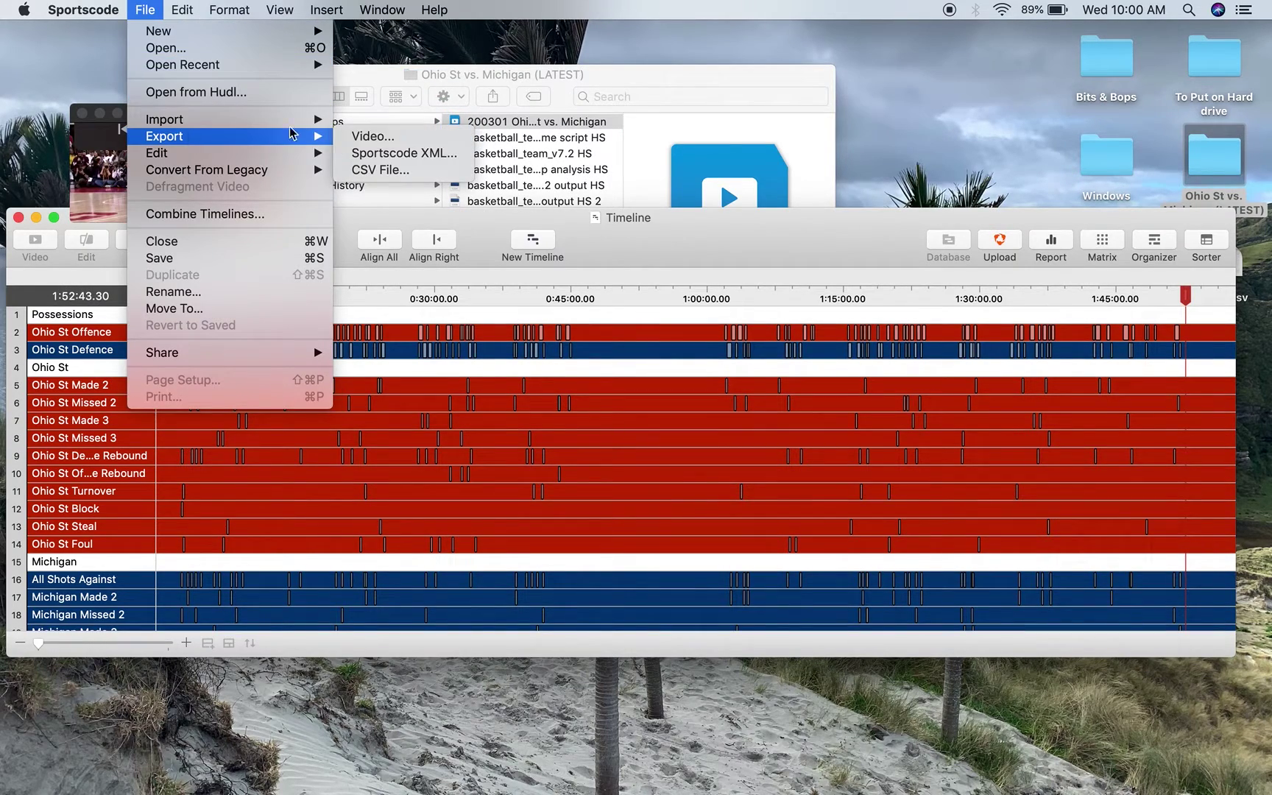
{"action": "left_click", "coordinate": [427, 170]}
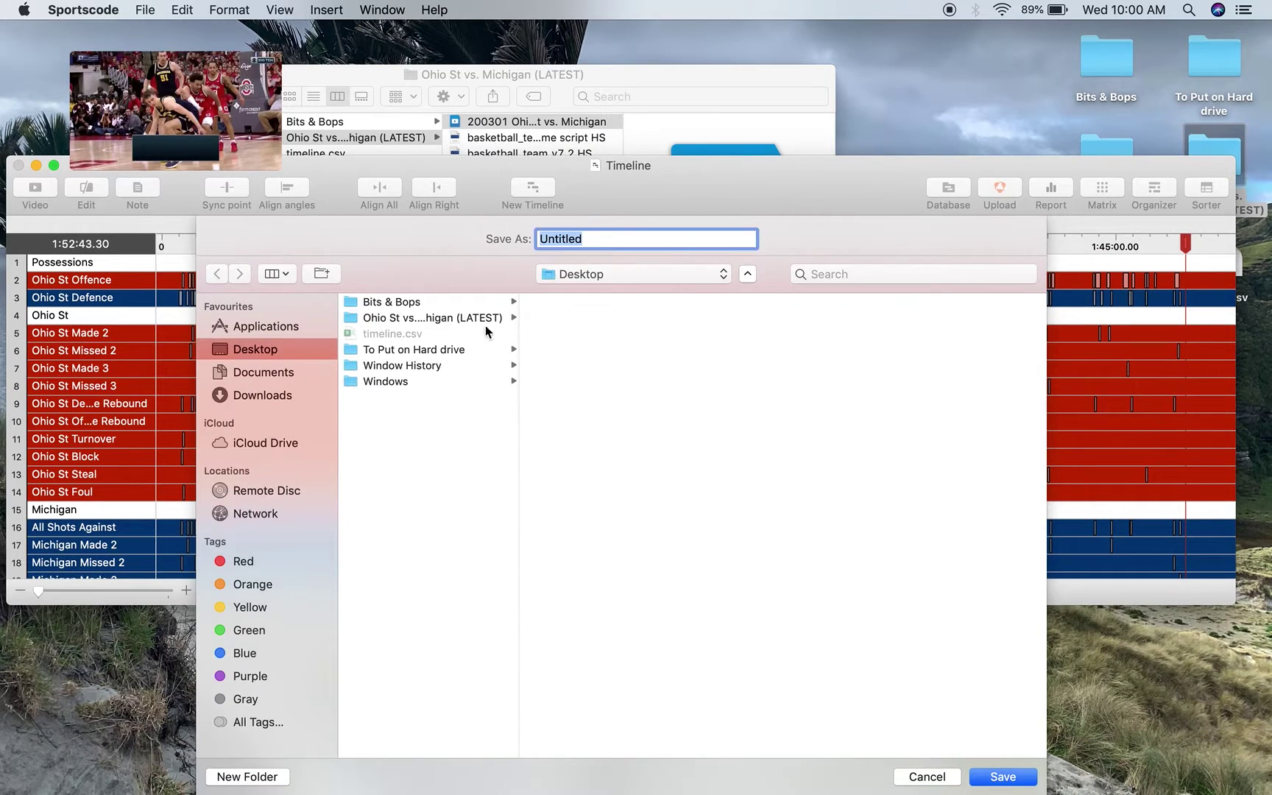
{"action": "left_click", "coordinate": [402, 334]}
{"action": "left_click", "coordinate": [1003, 776]}
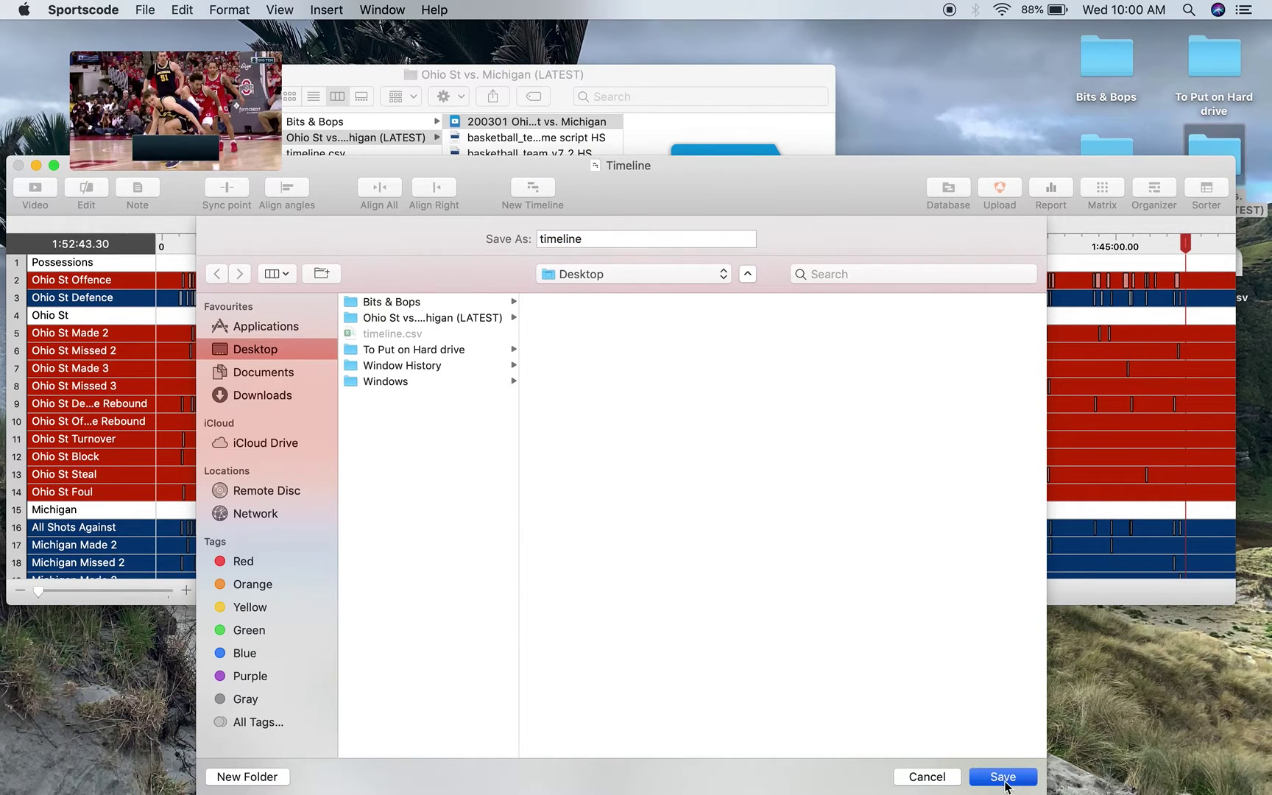
{"action": "left_click", "coordinate": [747, 319]}
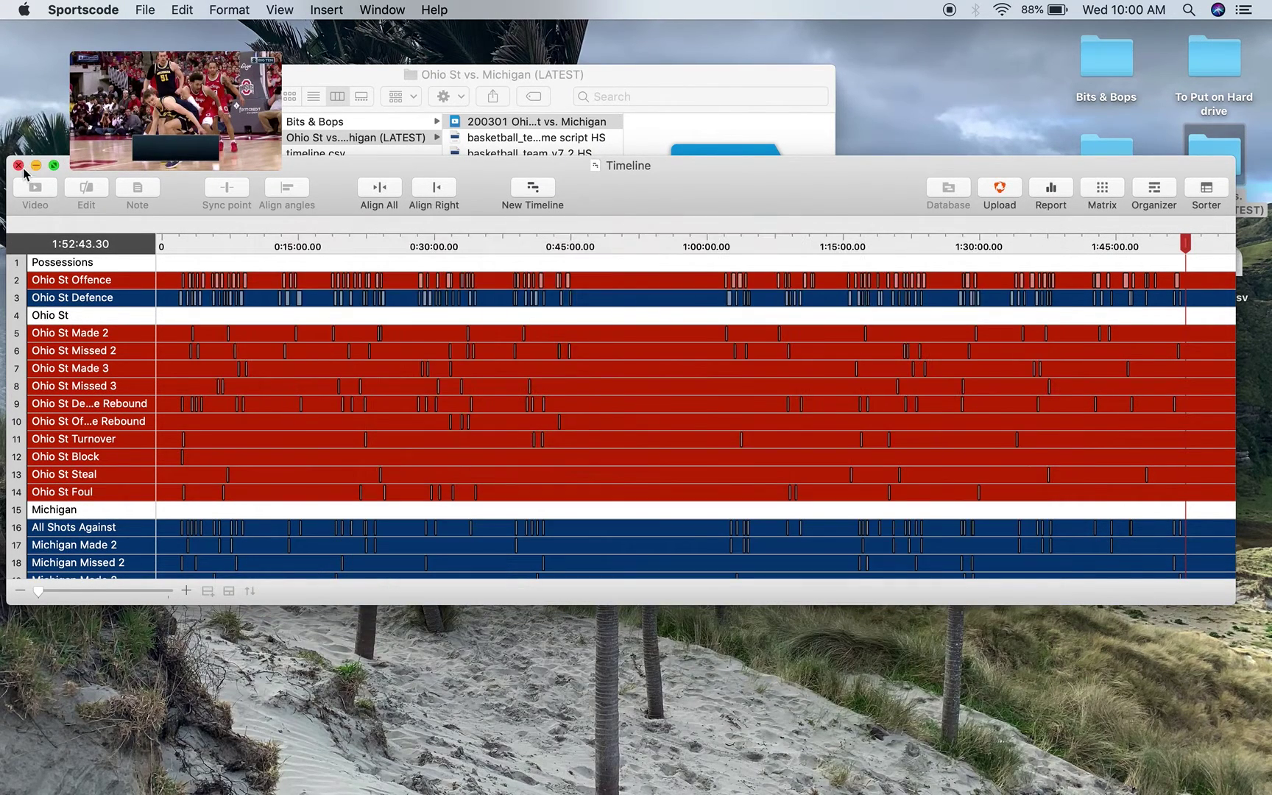
- Hide Sportscode, close the Finder window and open timeline.csv in Excel
{"action": "key", "text": "cmd+h"}
{"action": "key", "text": "F11"}
{"action": "double_click", "coordinate": [1211, 266]}
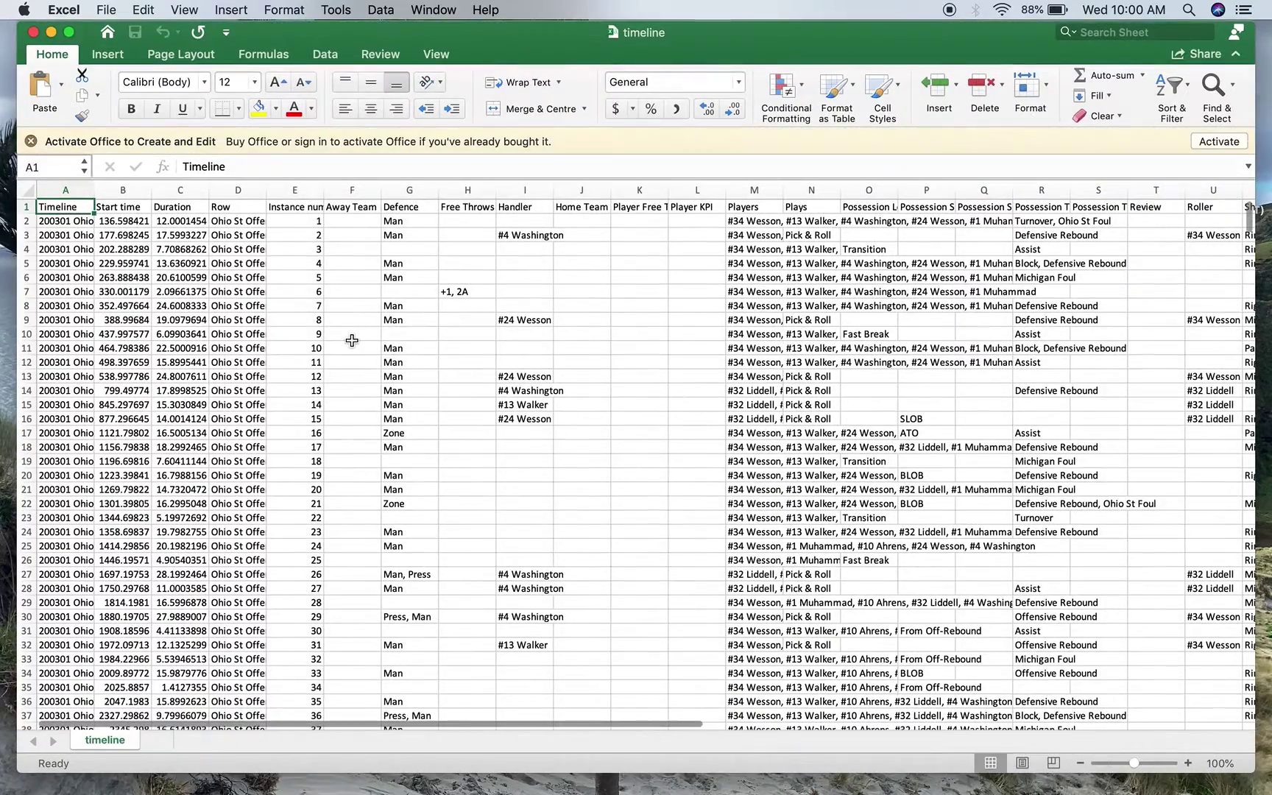
{"action": "scroll", "coordinate": [350, 337], "scroll_direction": "down", "scroll_amount": 1}
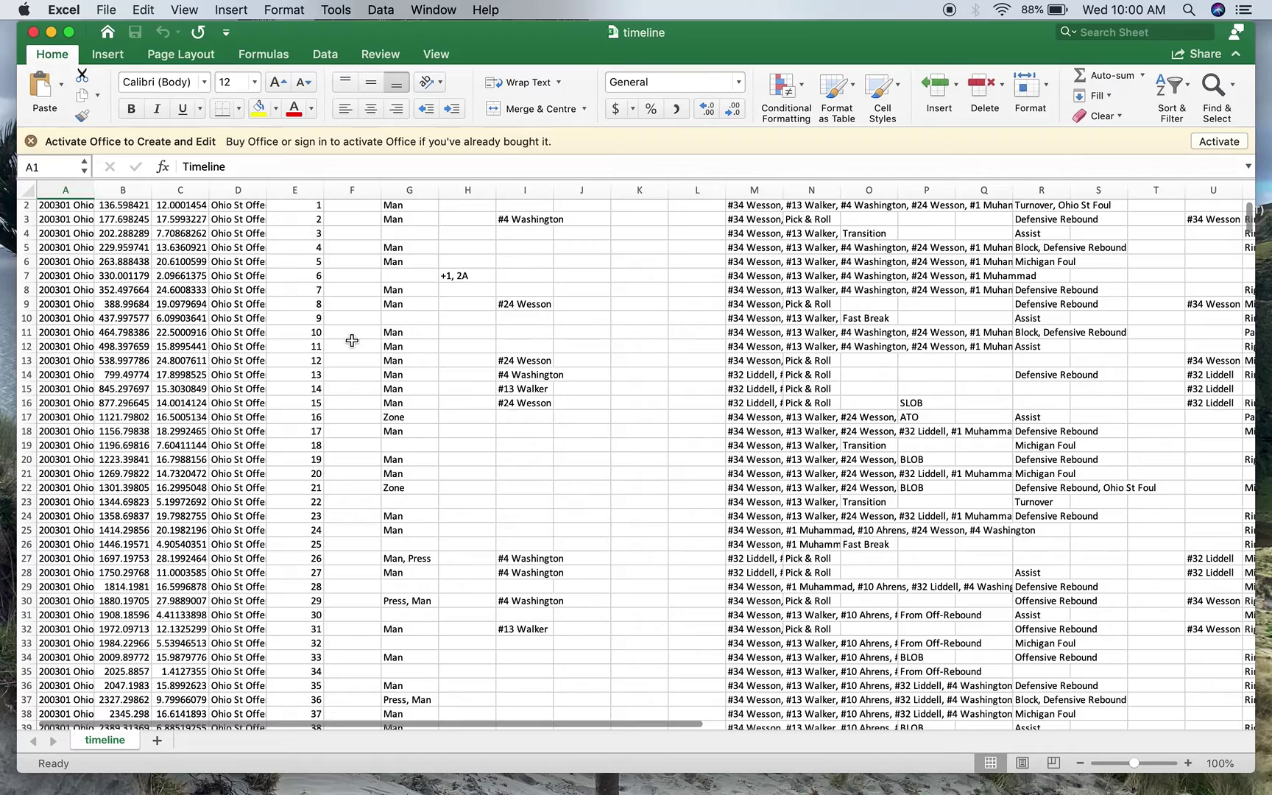
{"action": "scroll", "coordinate": [352, 340], "scroll_direction": "down", "scroll_amount": 6}
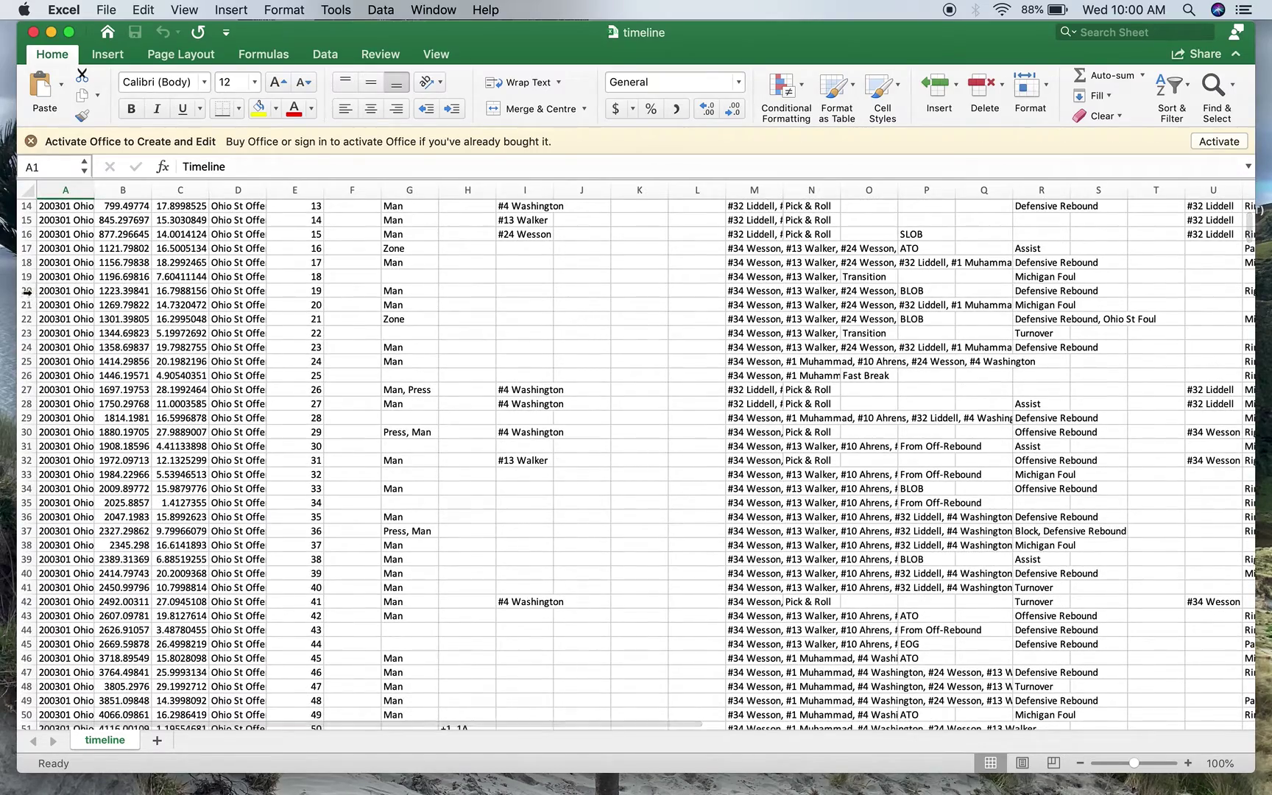
{"action": "left_click", "coordinate": [27, 291]}
{"action": "left_click", "coordinate": [27, 361]}
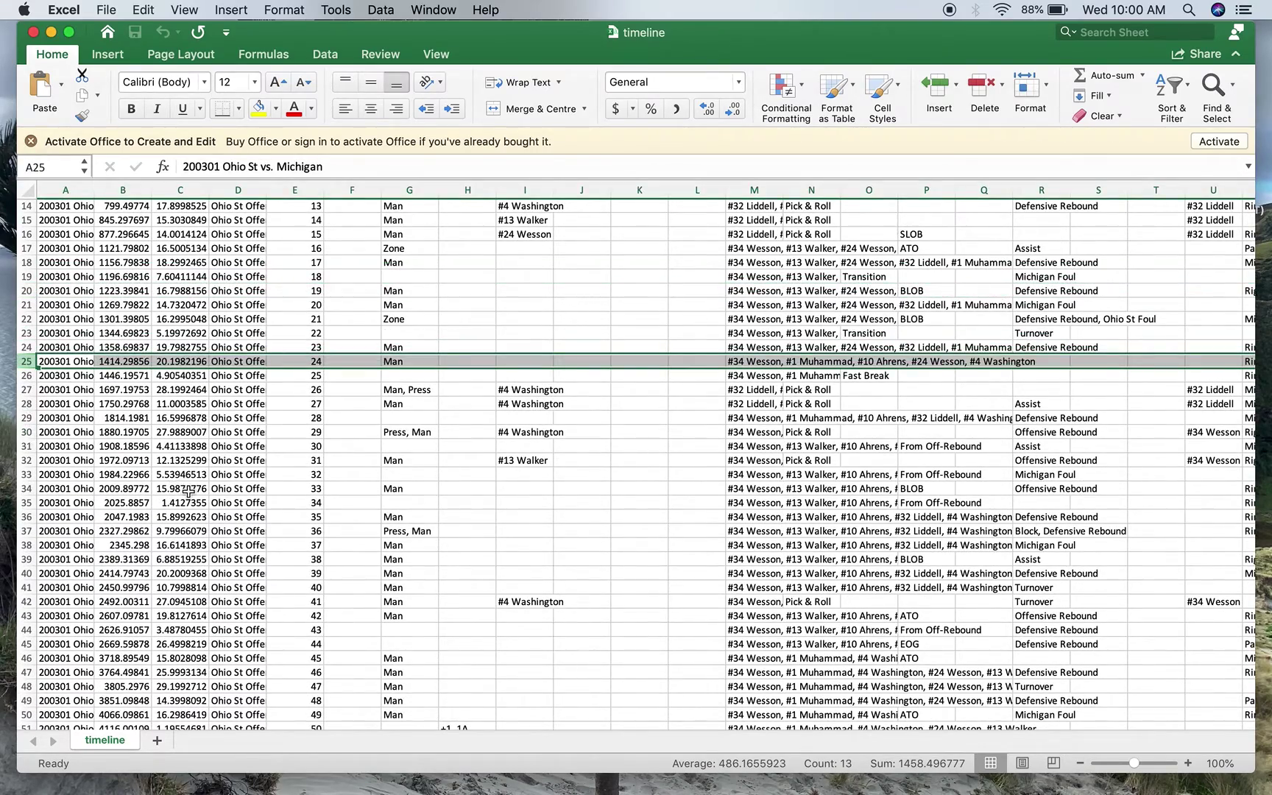
{"action": "scroll", "coordinate": [189, 492], "scroll_direction": "down", "scroll_amount": 20}
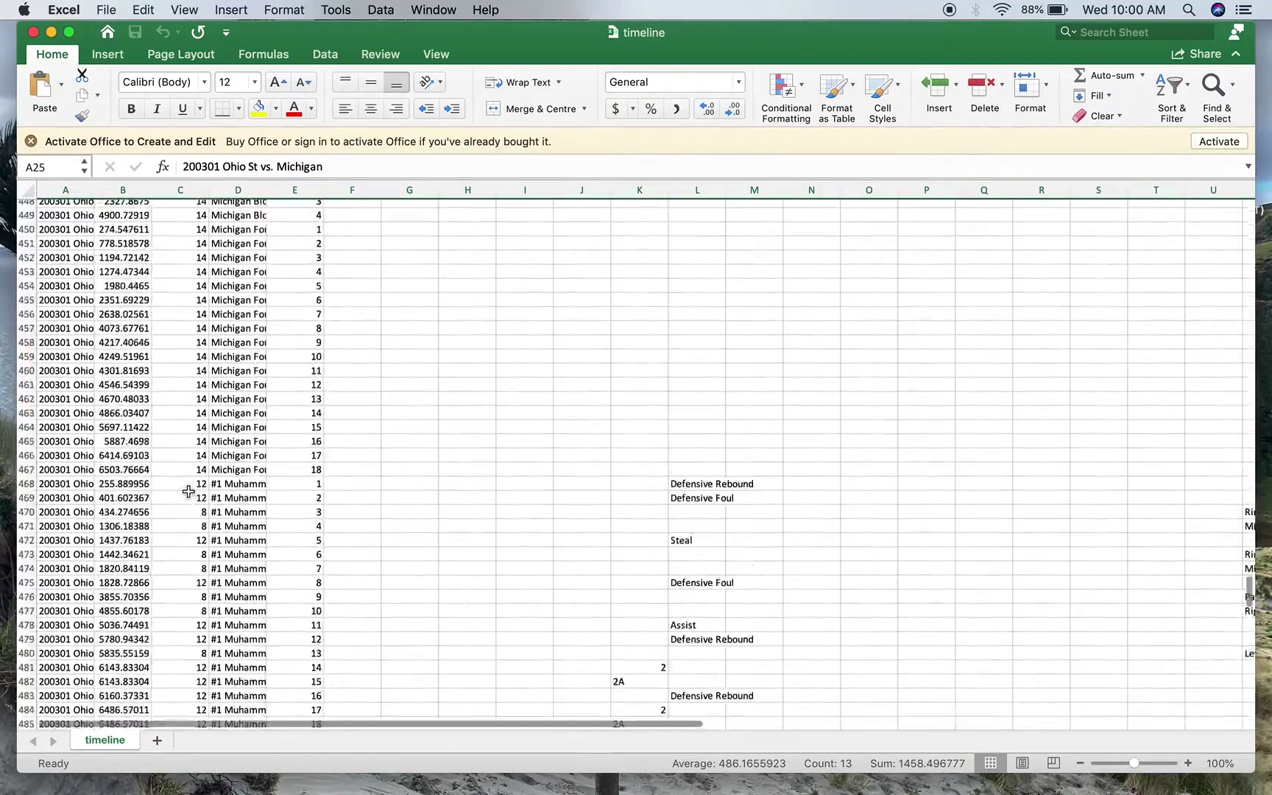
{"action": "scroll", "coordinate": [189, 492], "scroll_direction": "up", "scroll_amount": 20}
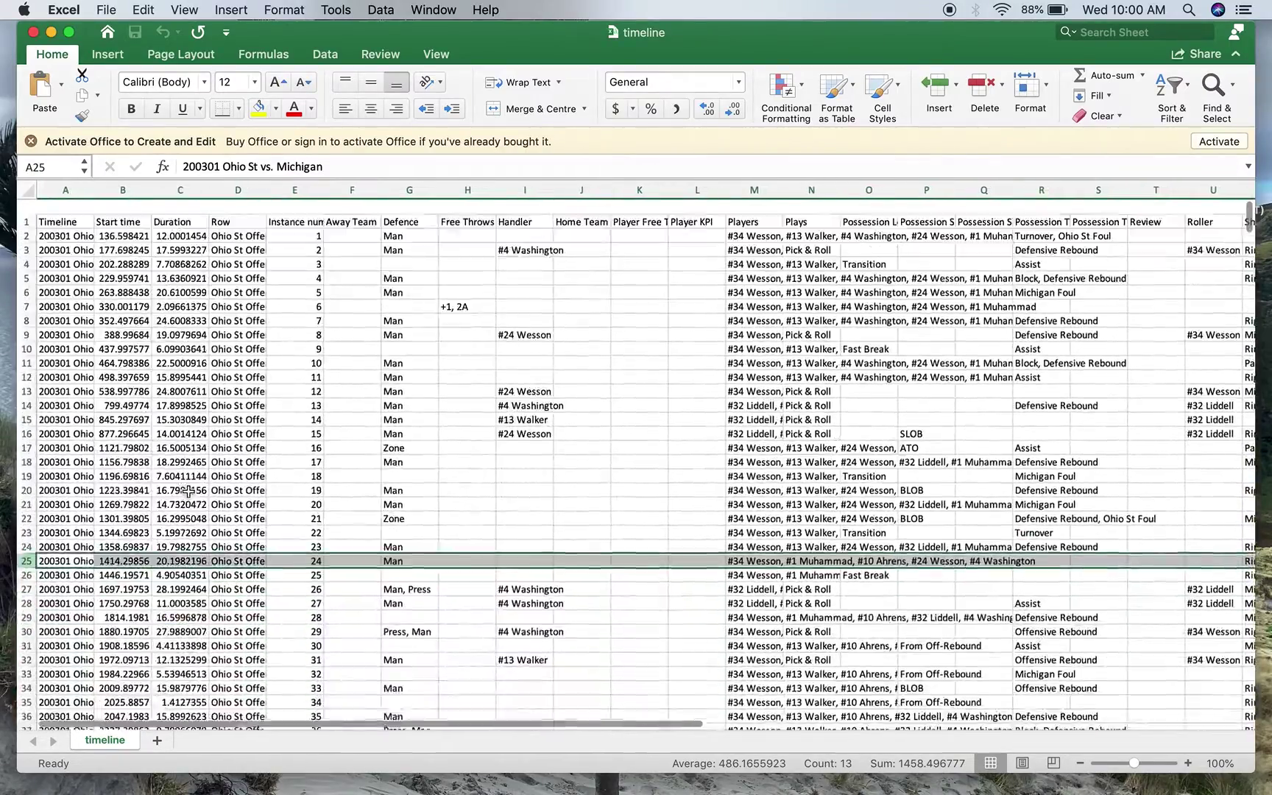
{"action": "left_click", "coordinate": [401, 207]}
{"action": "left_click", "coordinate": [519, 207]}
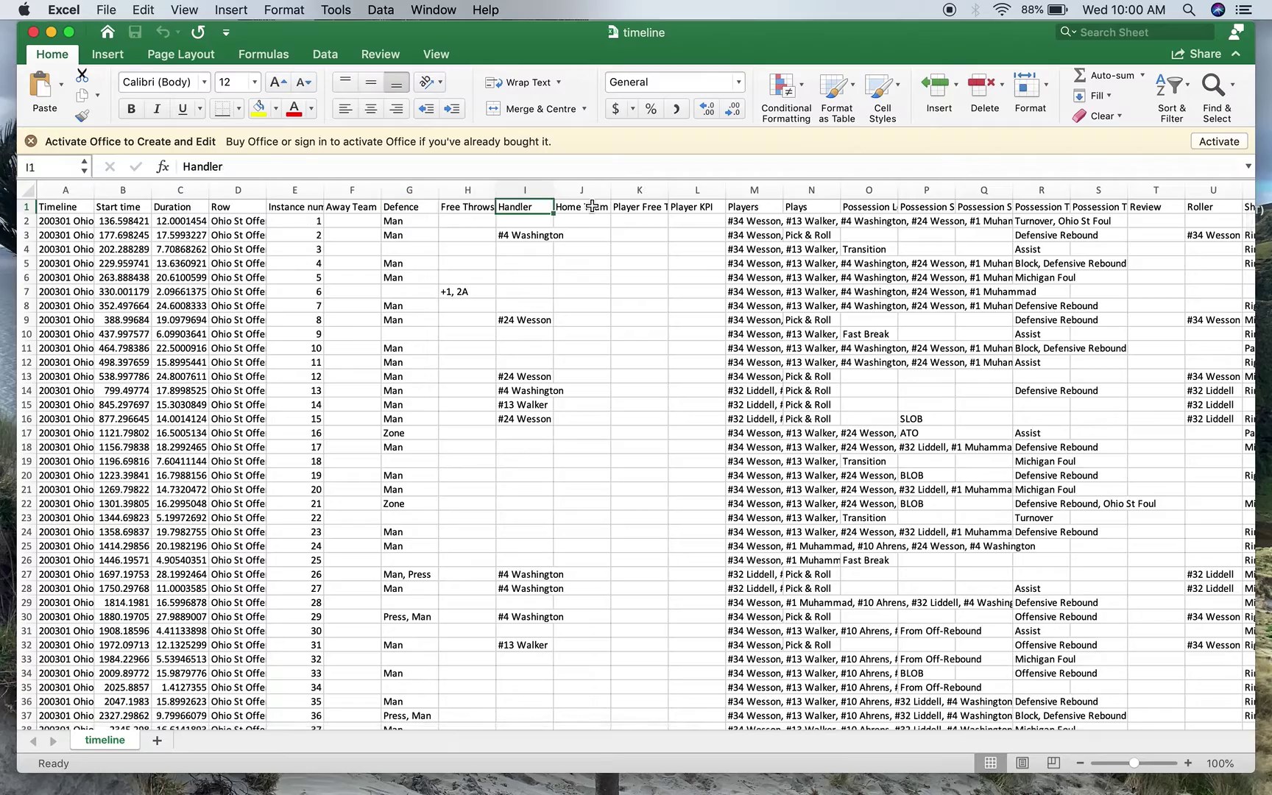
{"action": "left_click", "coordinate": [592, 207]}
{"action": "left_click", "coordinate": [701, 207]}
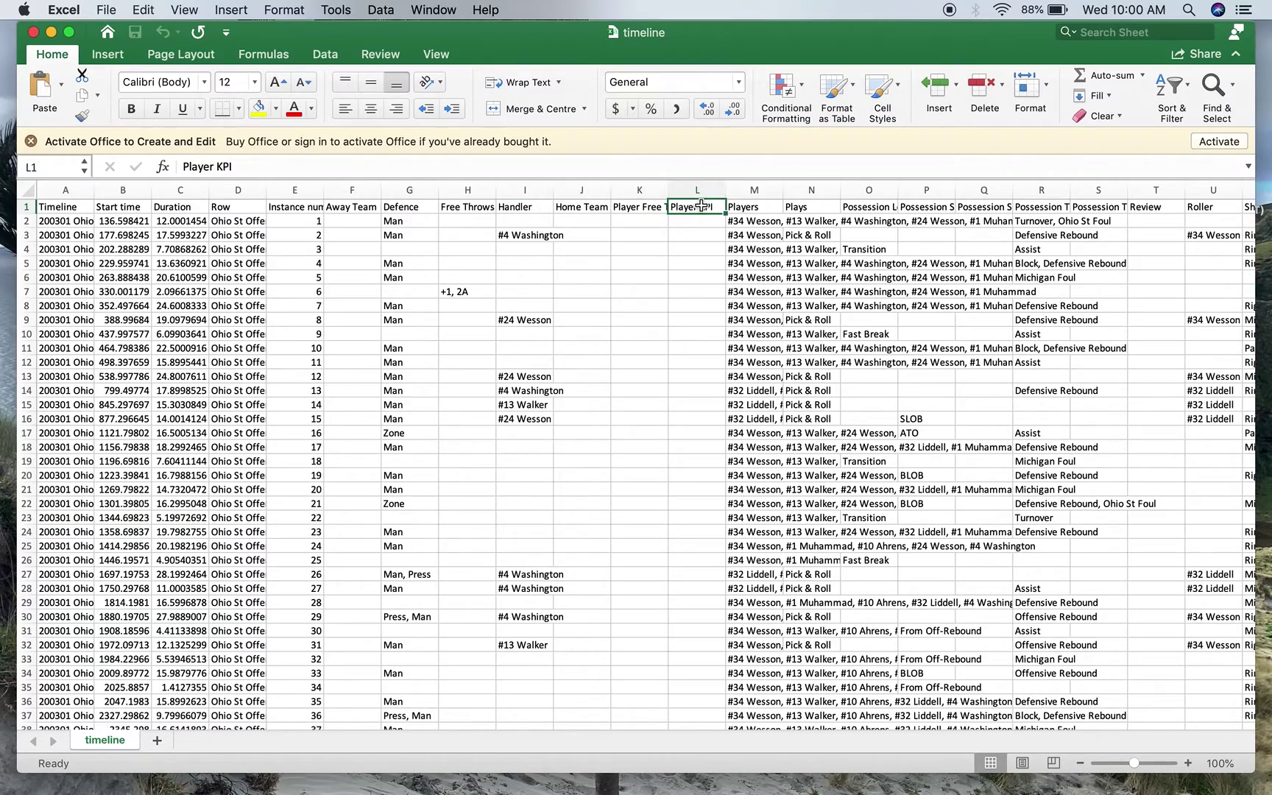
{"action": "left_click", "coordinate": [760, 207]}
{"action": "scroll", "coordinate": [580, 429], "scroll_direction": "down", "scroll_amount": 20}
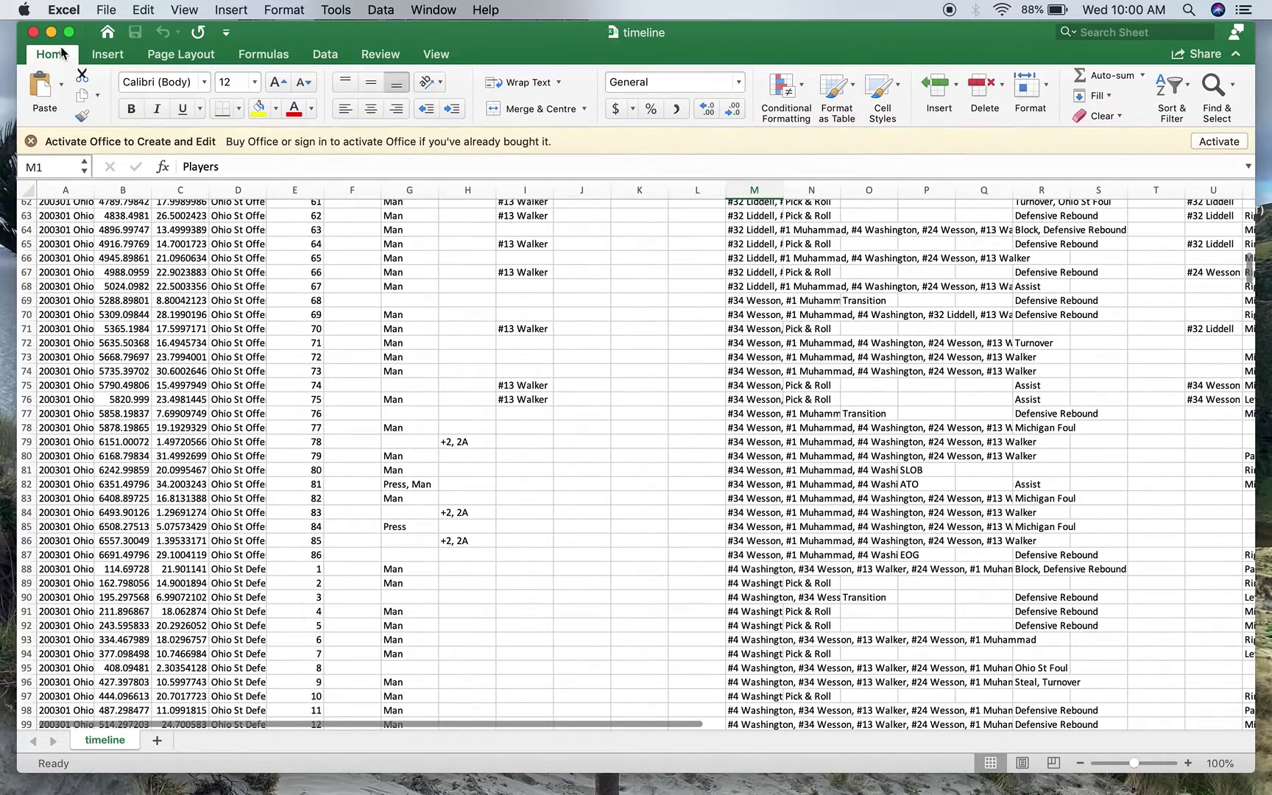
{"action": "left_click", "coordinate": [33, 32]}
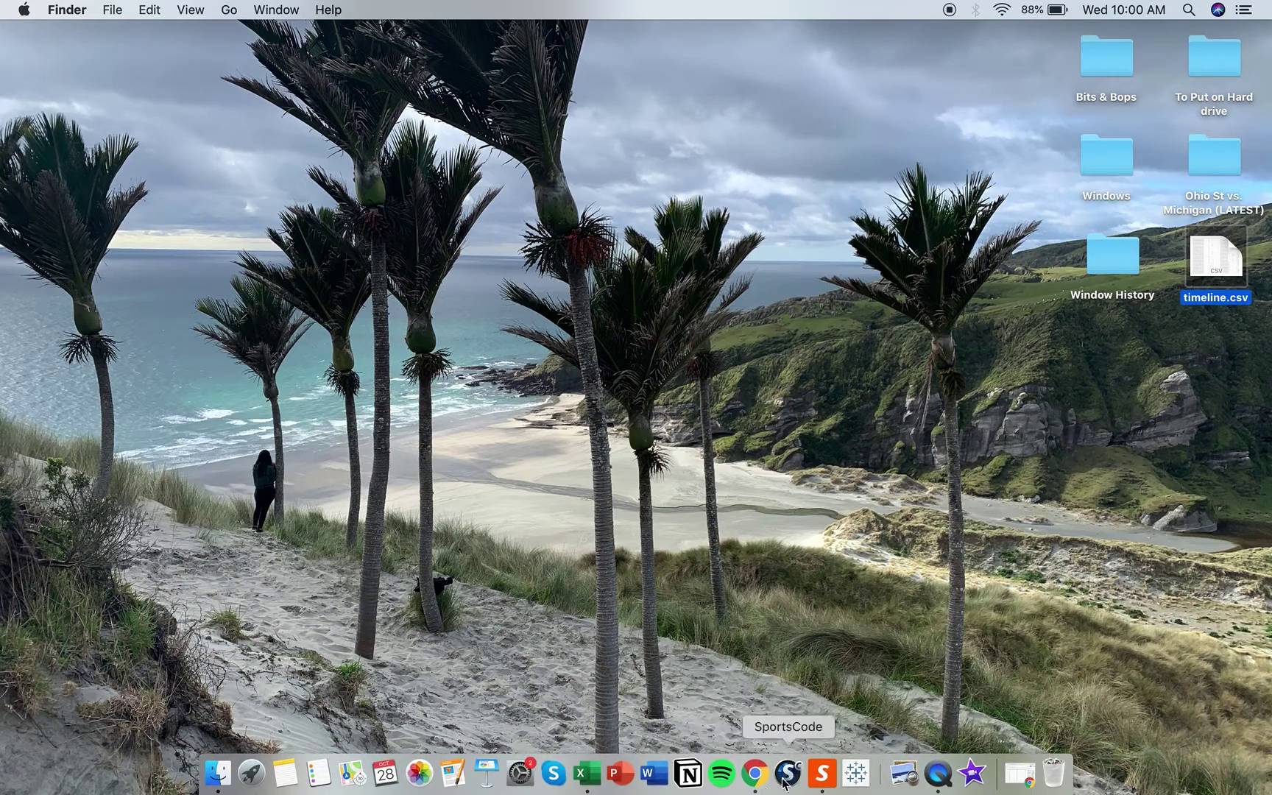
- Launch Tableau Public from the Dock
{"action": "left_click", "coordinate": [854, 770]}
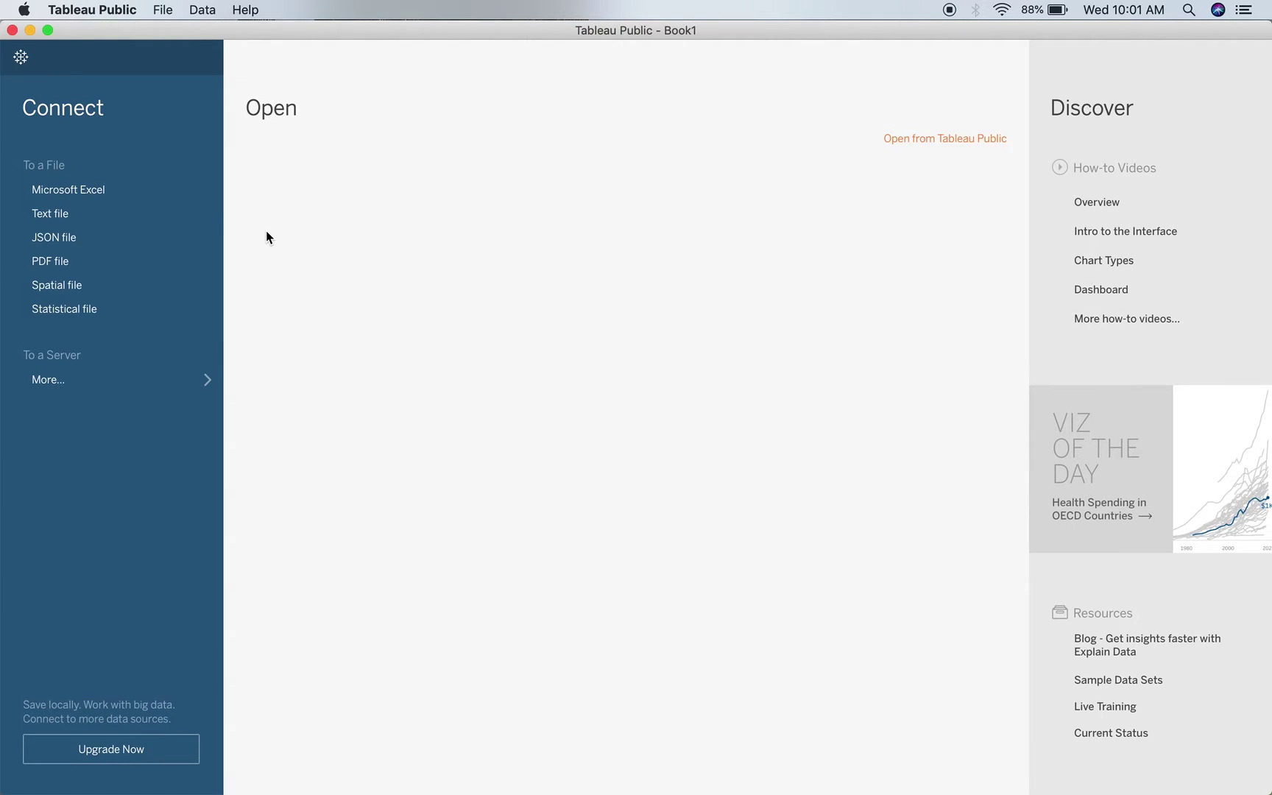
- Connect to timeline.csv on the Desktop as a text-file data source
{"action": "left_click", "coordinate": [85, 221]}
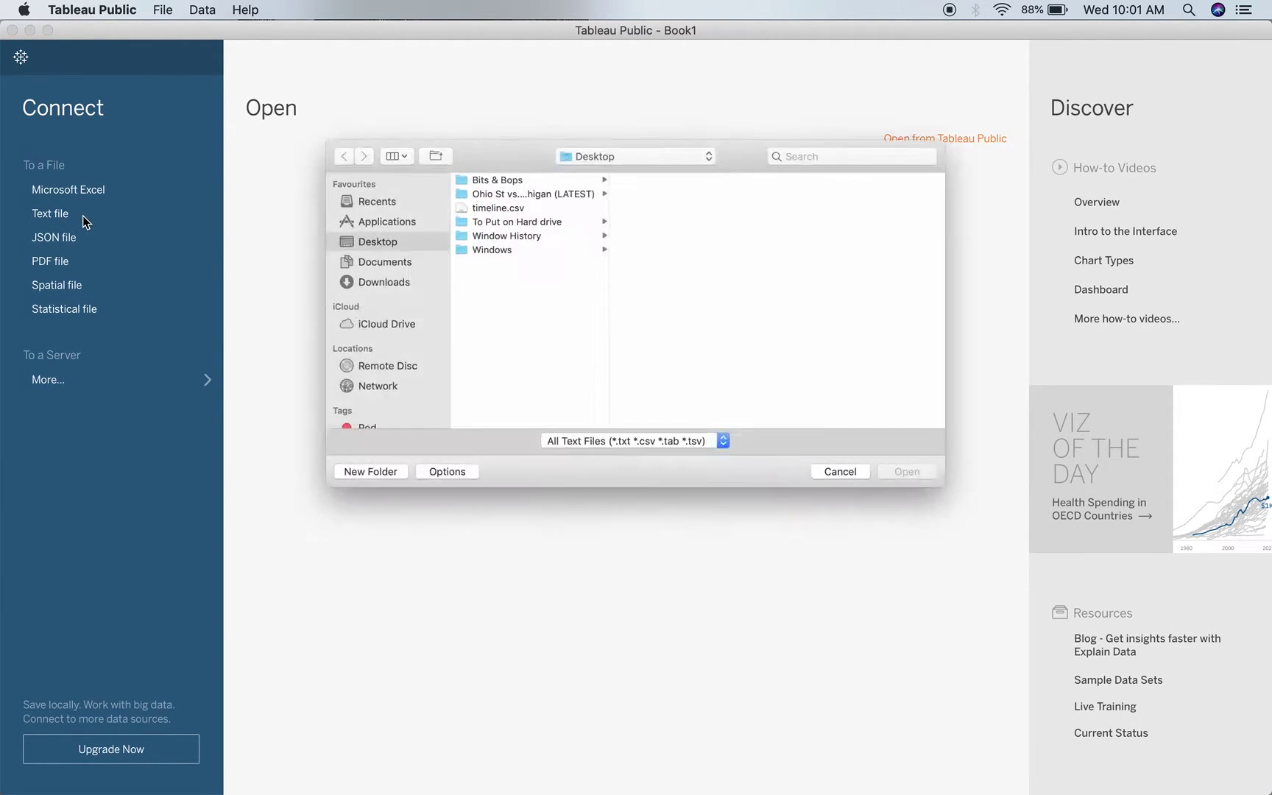
{"action": "left_click", "coordinate": [471, 199]}
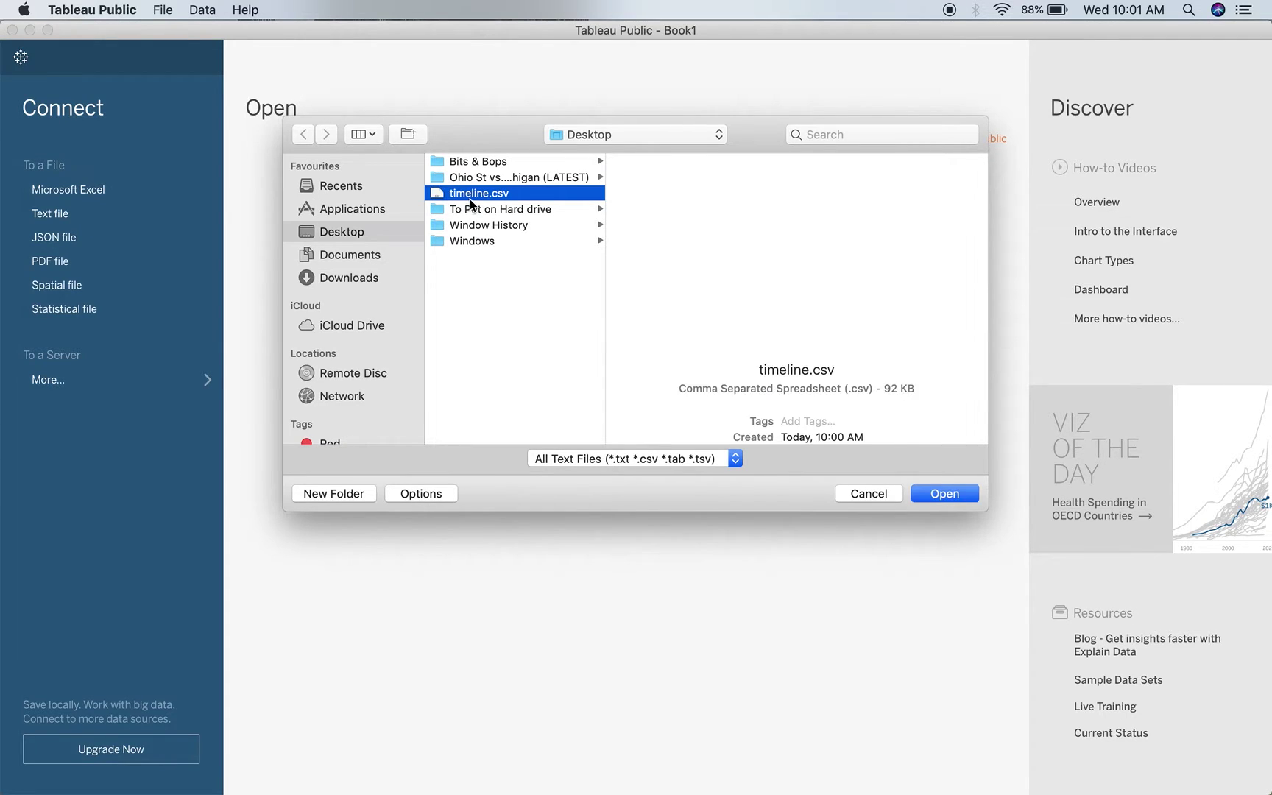
{"action": "left_click", "coordinate": [955, 495]}
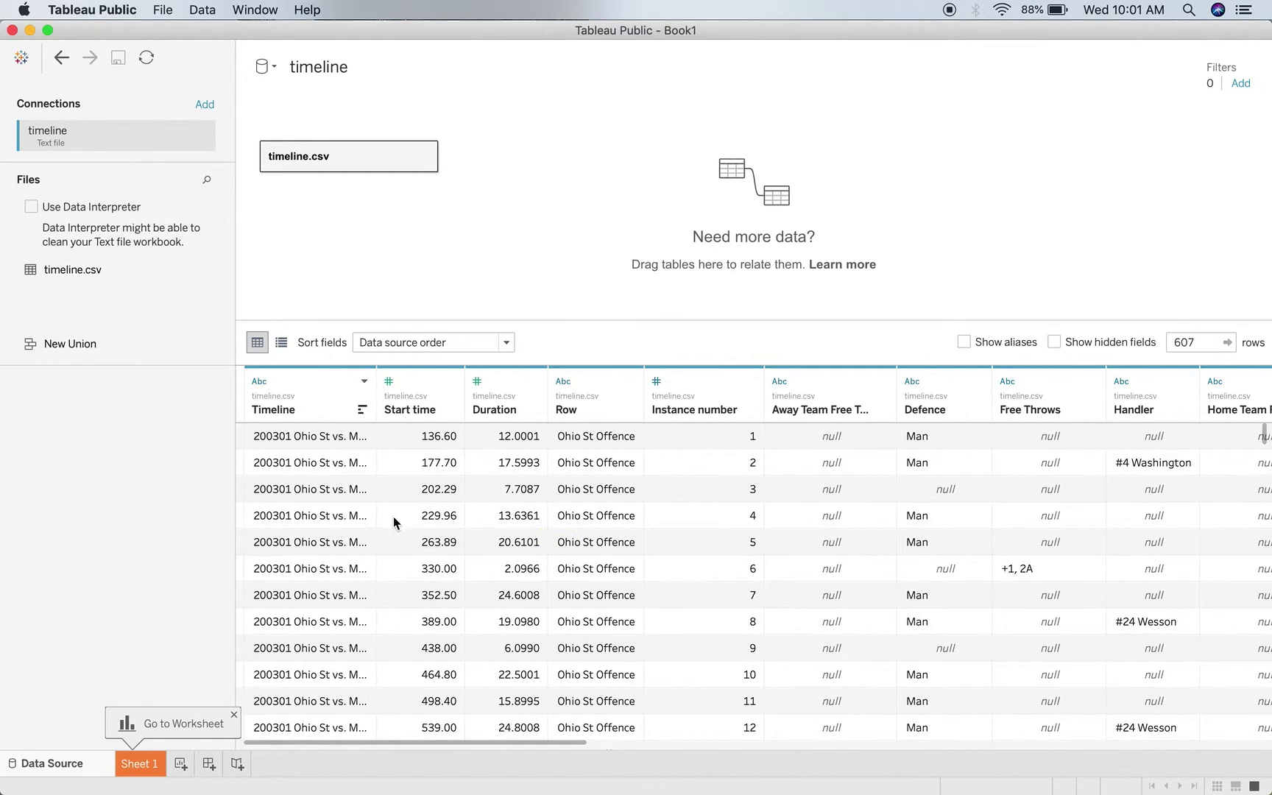
{"action": "scroll", "coordinate": [914, 566], "scroll_direction": "down", "scroll_amount": 5}
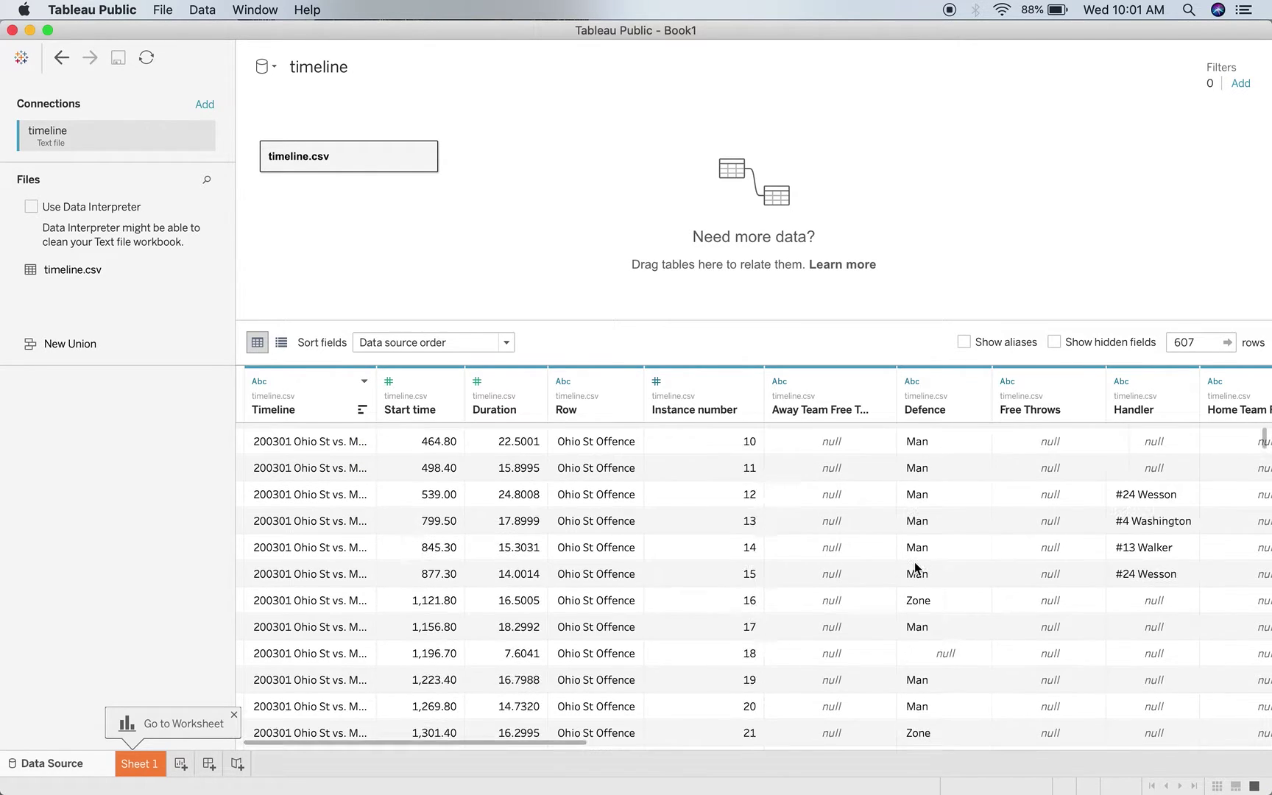
{"action": "scroll", "coordinate": [915, 566], "scroll_direction": "up", "scroll_amount": 5}
{"action": "scroll", "coordinate": [670, 619], "scroll_direction": "down", "scroll_amount": 8}
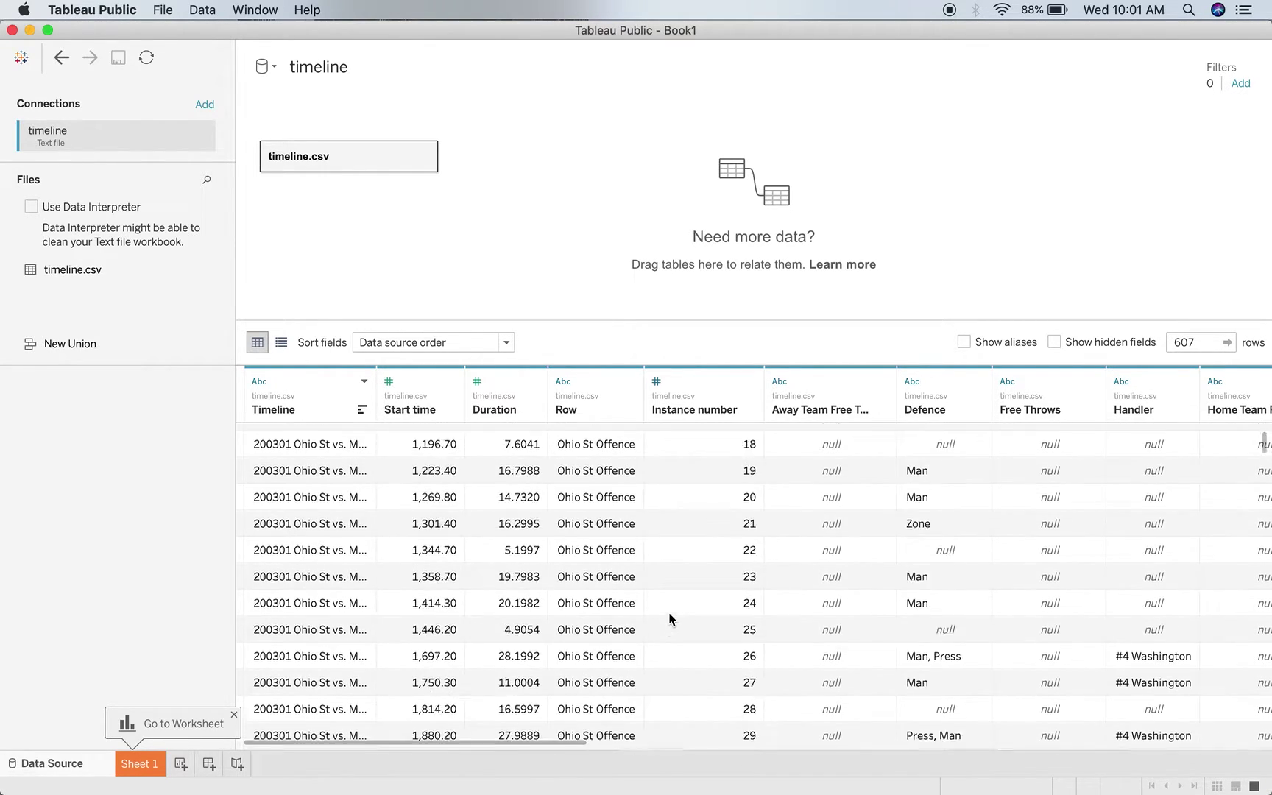
{"action": "scroll", "coordinate": [670, 620], "scroll_direction": "down", "scroll_amount": 15}
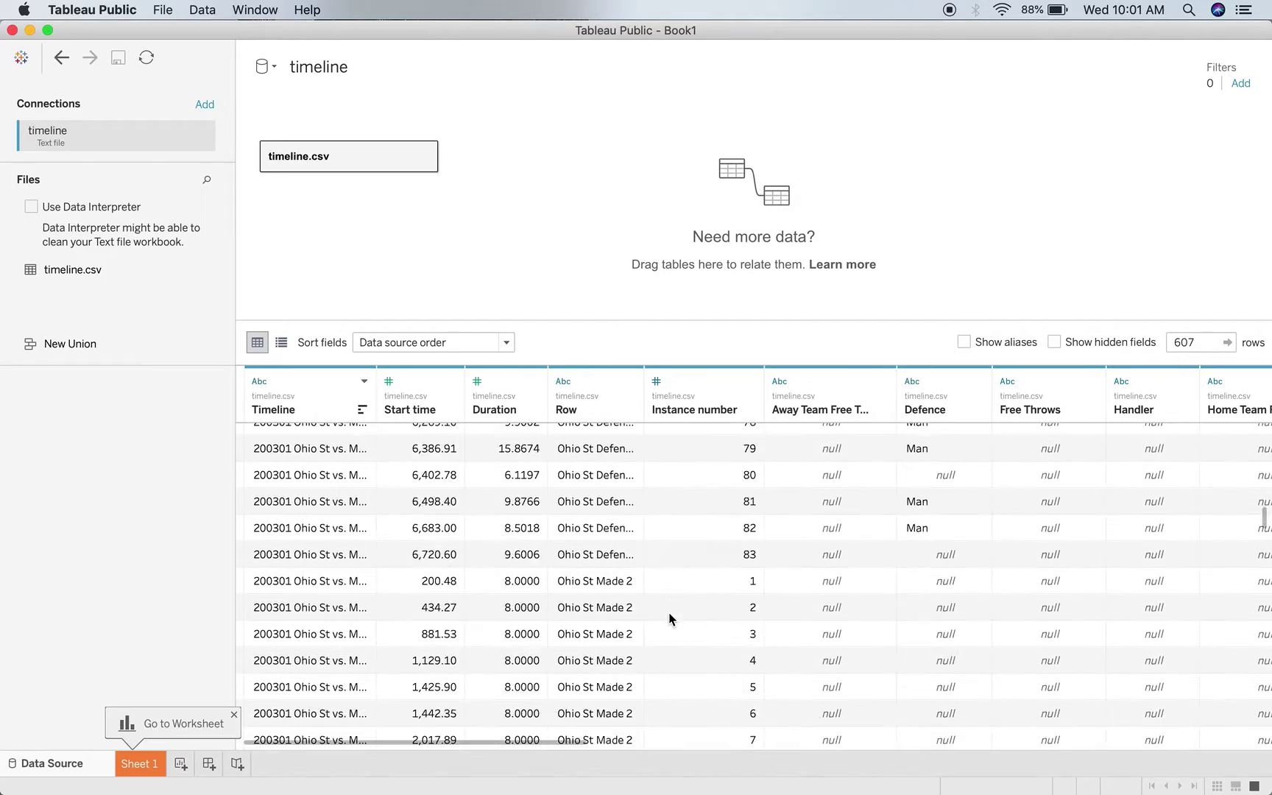
{"action": "scroll", "coordinate": [670, 619], "scroll_direction": "up", "scroll_amount": 10}
{"action": "scroll", "coordinate": [670, 619], "scroll_direction": "up", "scroll_amount": 6}
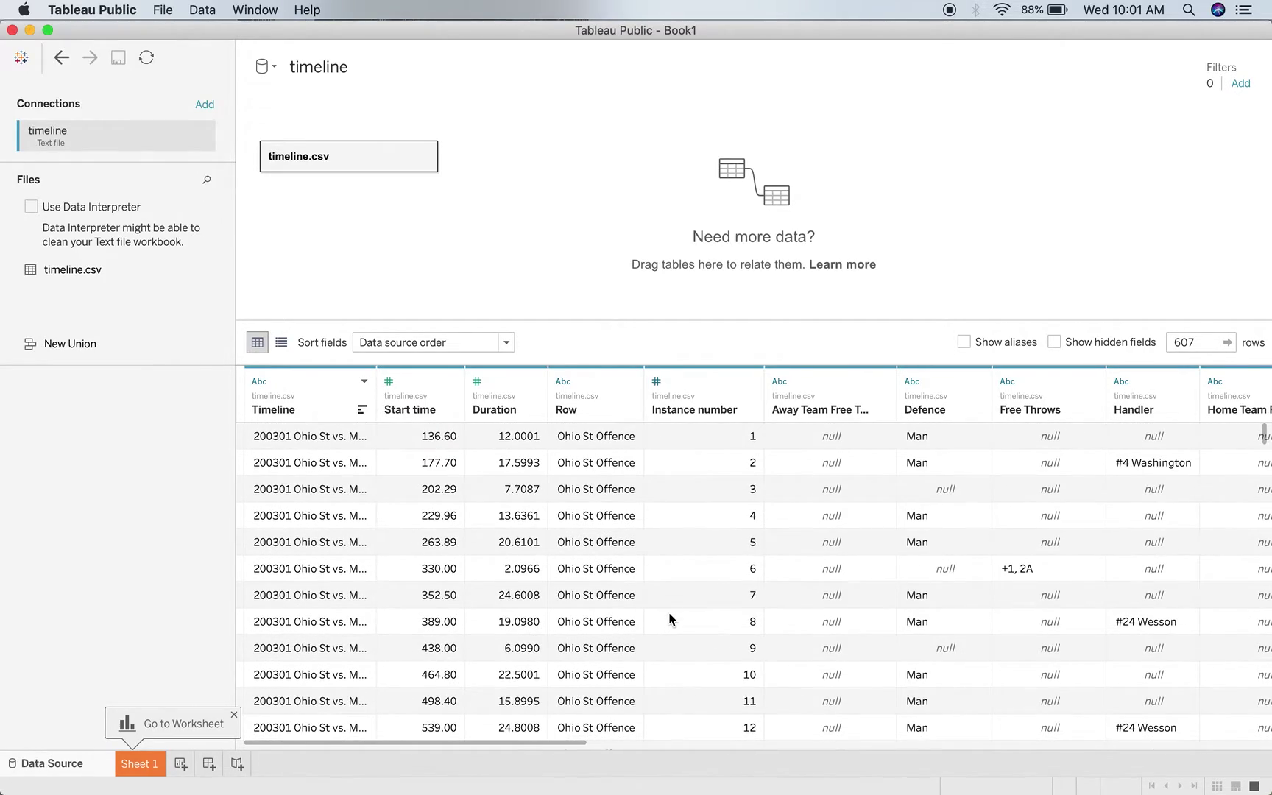
{"action": "scroll", "coordinate": [670, 619], "scroll_direction": "right", "scroll_amount": 10}
{"action": "scroll", "coordinate": [670, 619], "scroll_direction": "left", "scroll_amount": 10}
{"action": "left_click", "coordinate": [141, 763]}
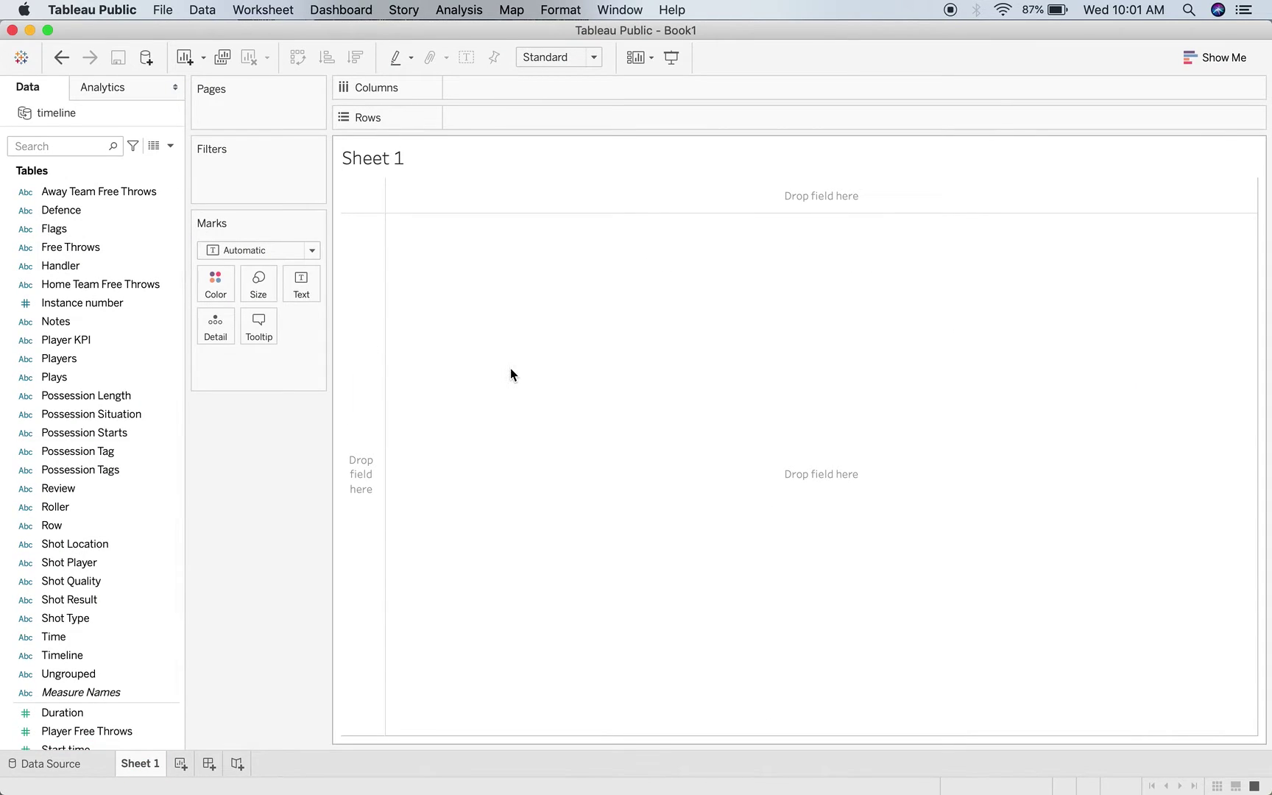
{"action": "left_click", "coordinate": [76, 435]}
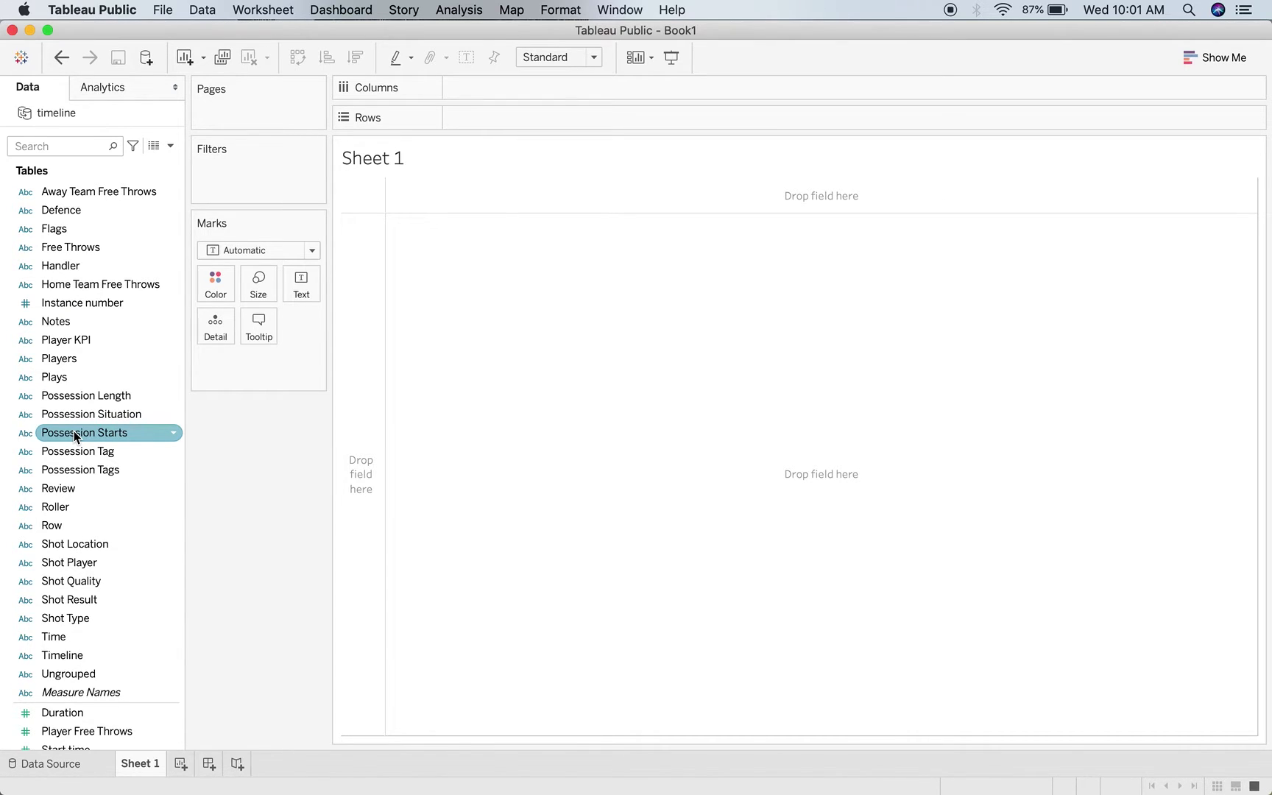
{"action": "scroll", "coordinate": [75, 436], "scroll_direction": "down", "scroll_amount": 2}
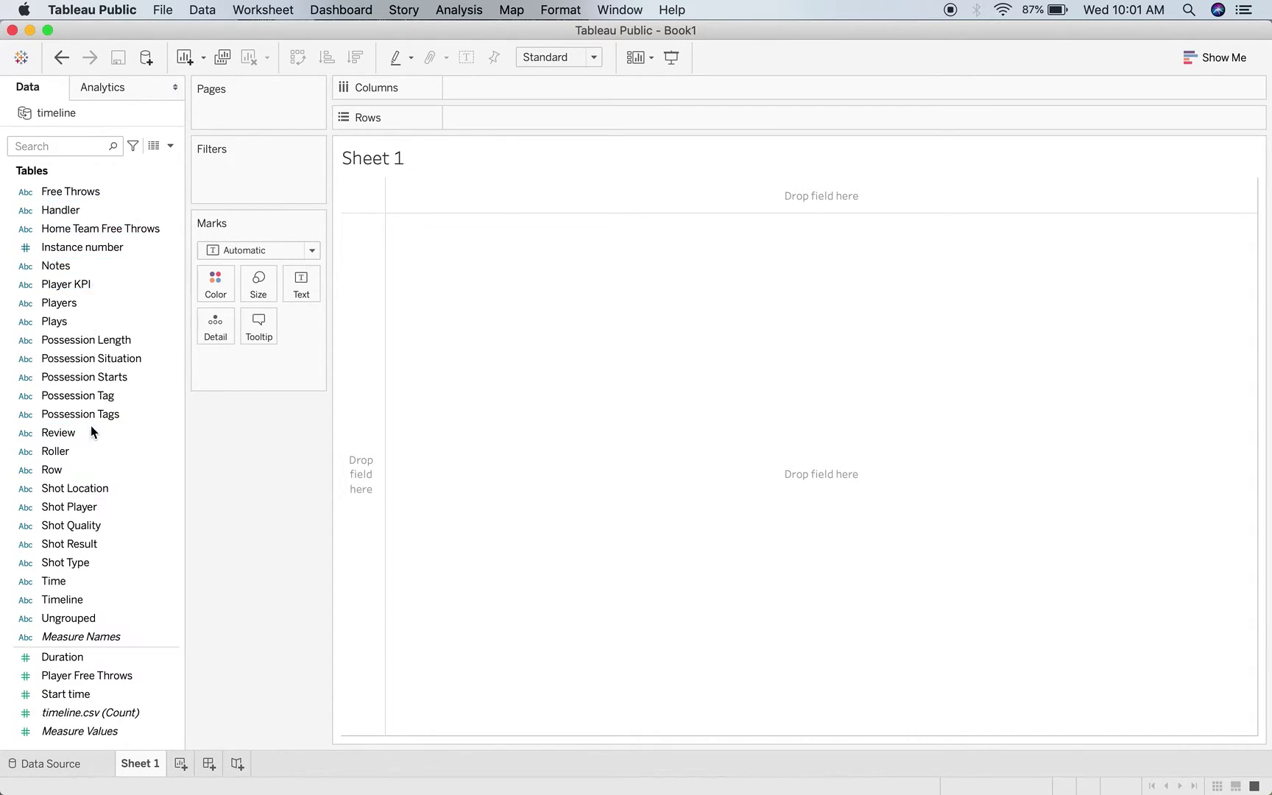
{"action": "scroll", "coordinate": [90, 425], "scroll_direction": "up", "scroll_amount": 2}
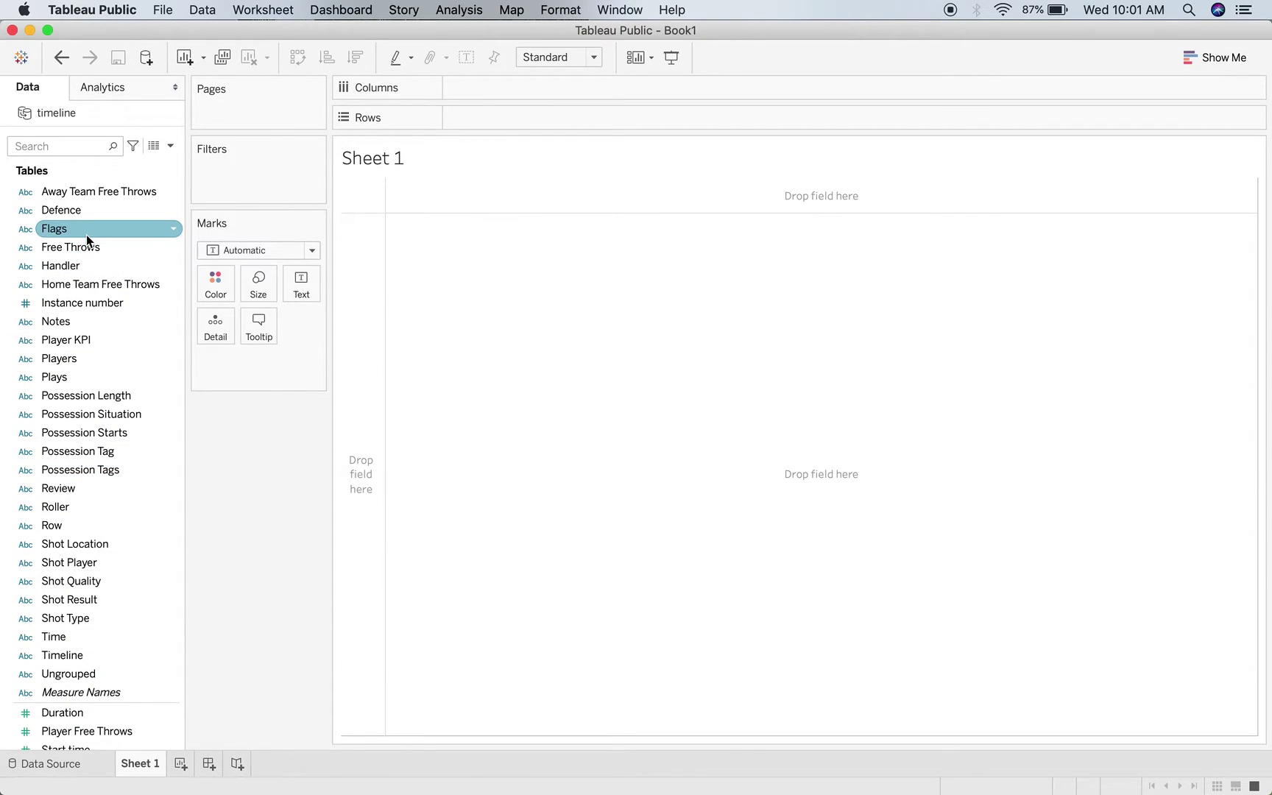
{"action": "scroll", "coordinate": [85, 513], "scroll_direction": "down", "scroll_amount": 2}
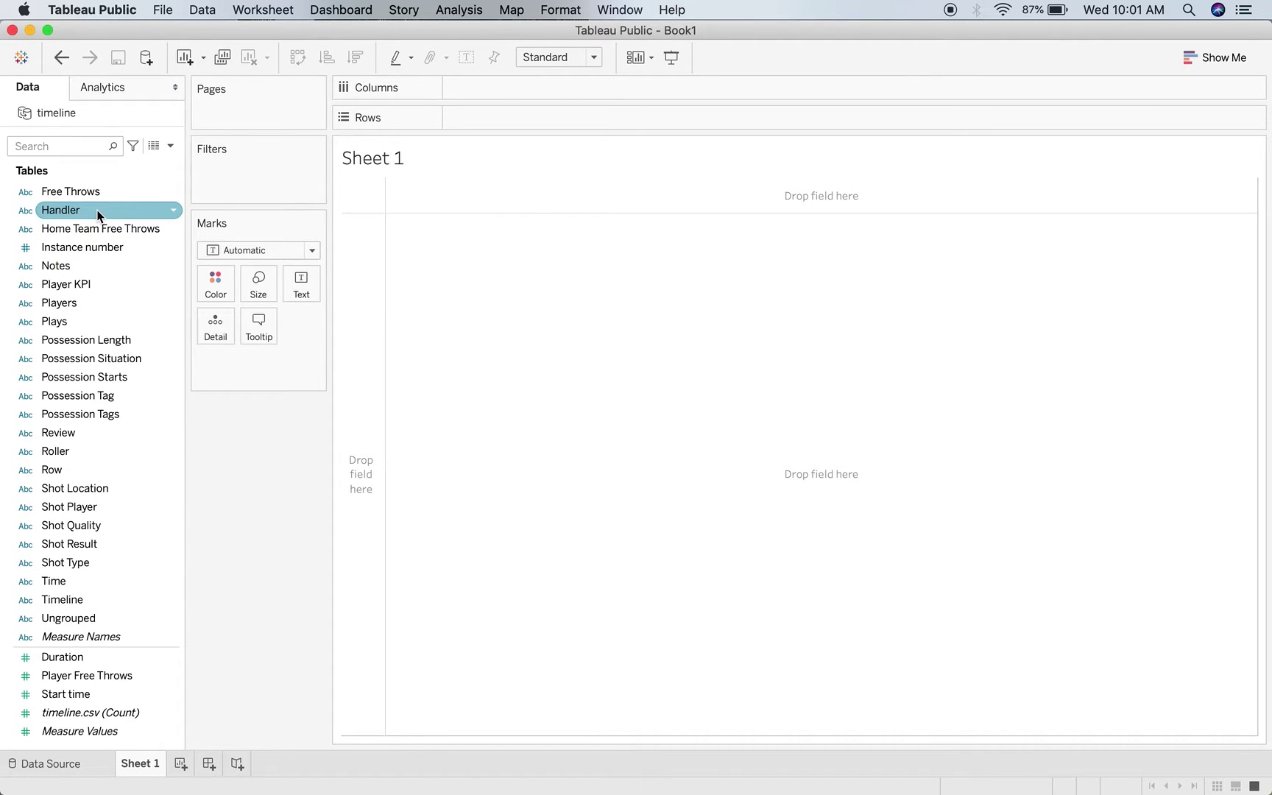
{"action": "scroll", "coordinate": [98, 215], "scroll_direction": "up", "scroll_amount": 2}
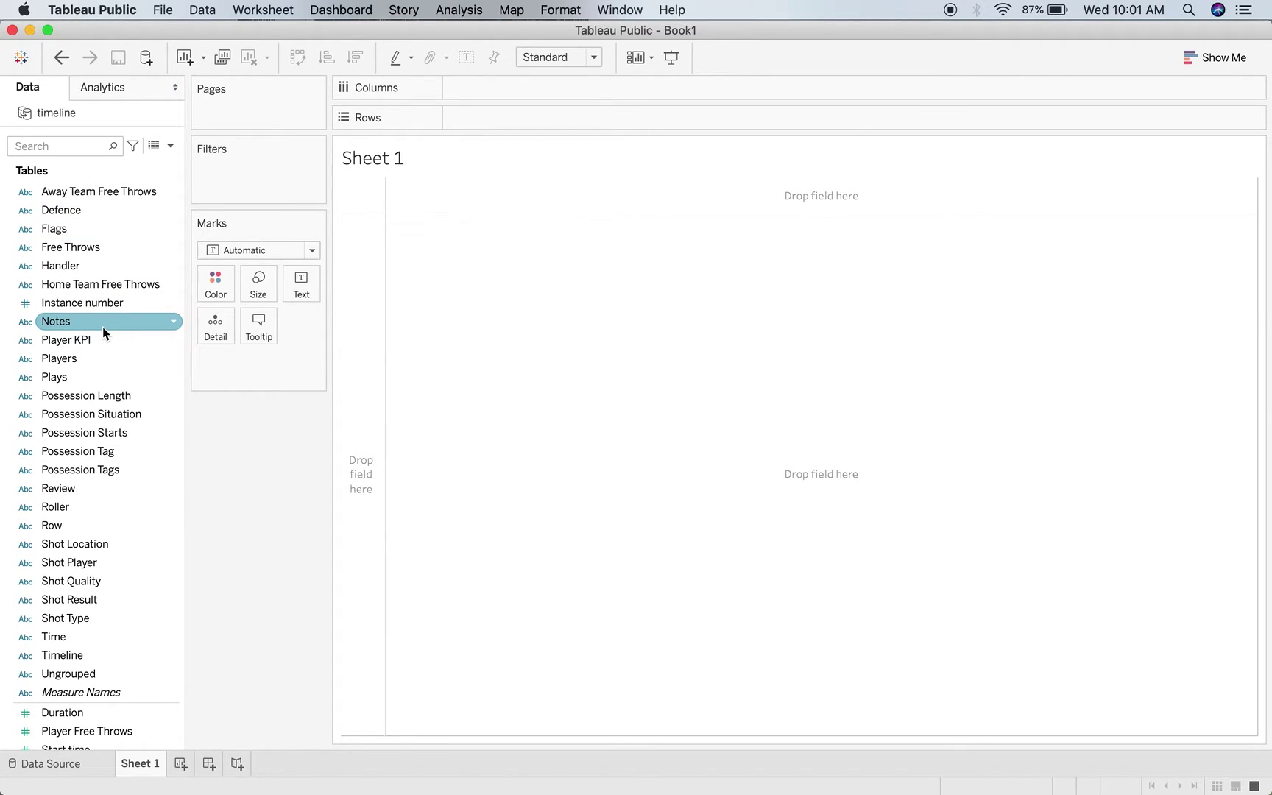
{"action": "scroll", "coordinate": [103, 327], "scroll_direction": "down", "scroll_amount": 2}
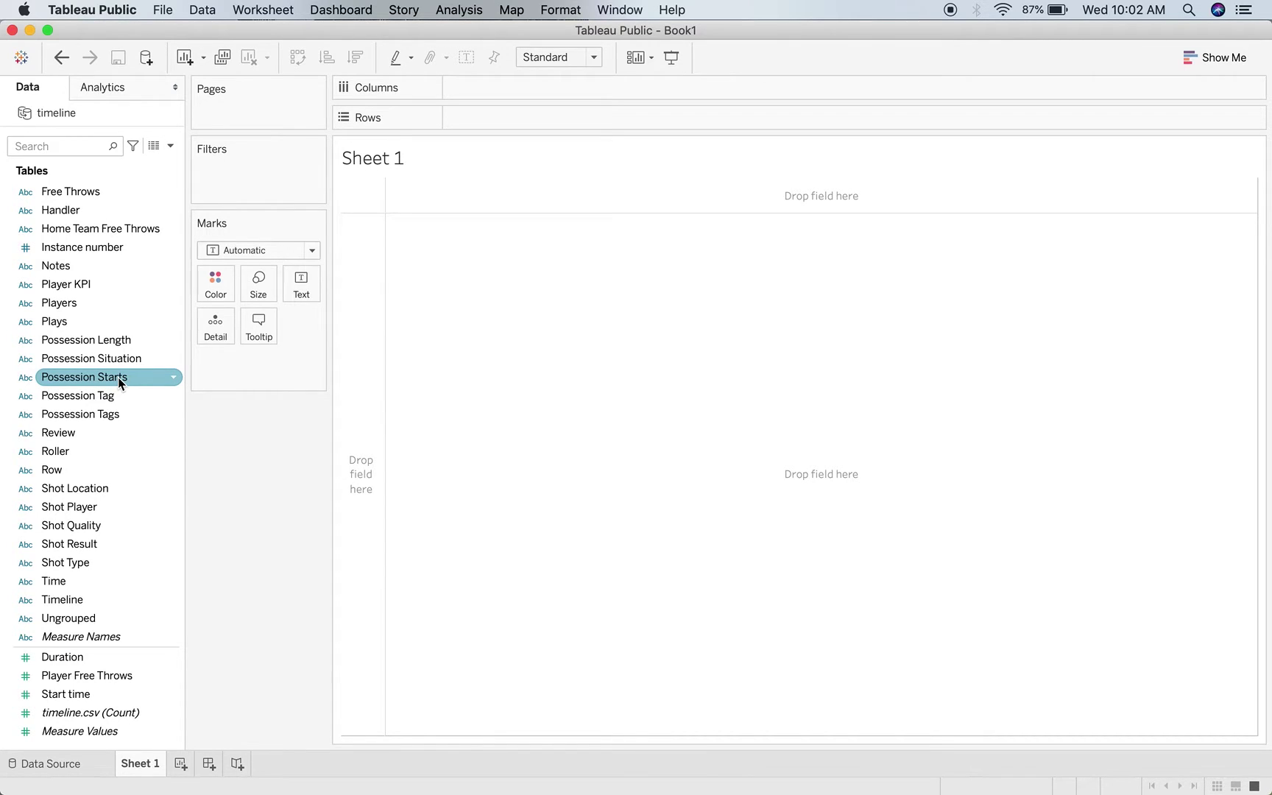
{"action": "double_click", "coordinate": [77, 713]}
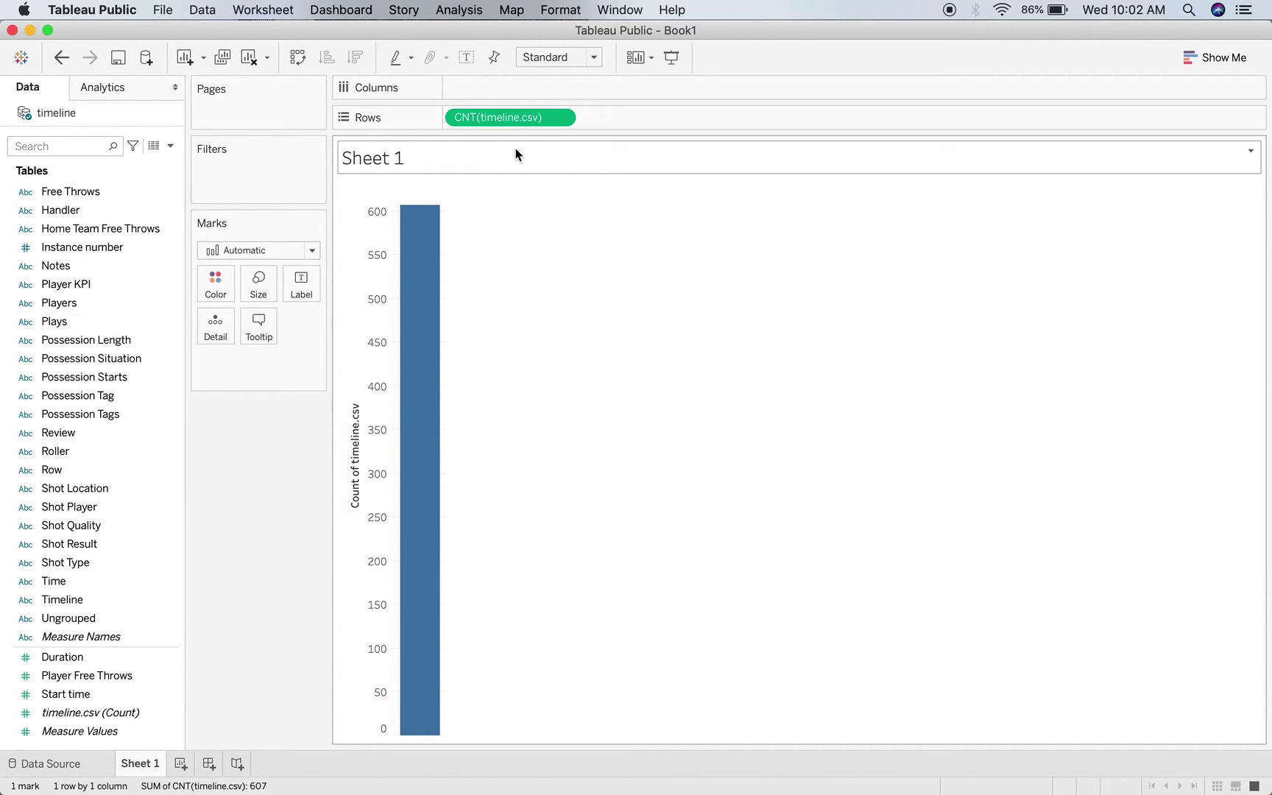
- Break the record count down by Row and filter it to Ohio St Offence only
{"action": "double_click", "coordinate": [82, 465]}
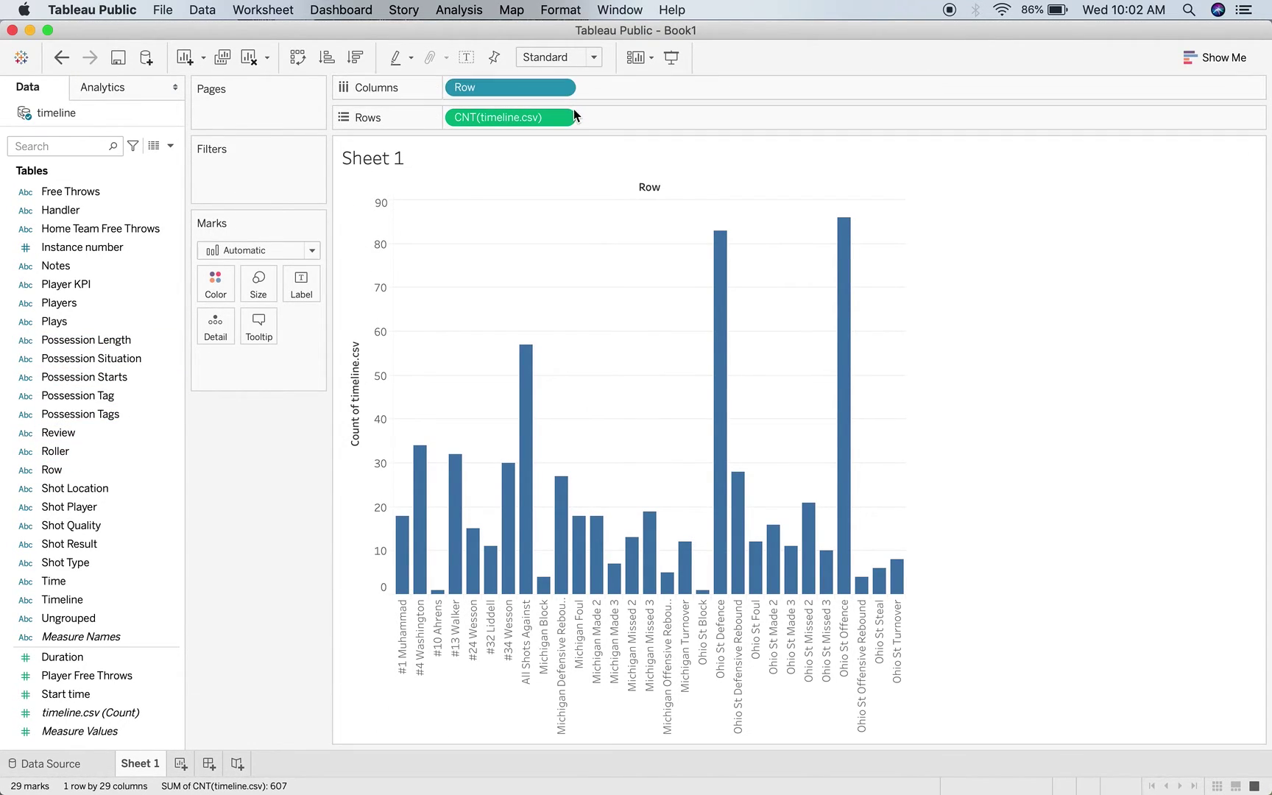
{"action": "left_click", "coordinate": [560, 89]}
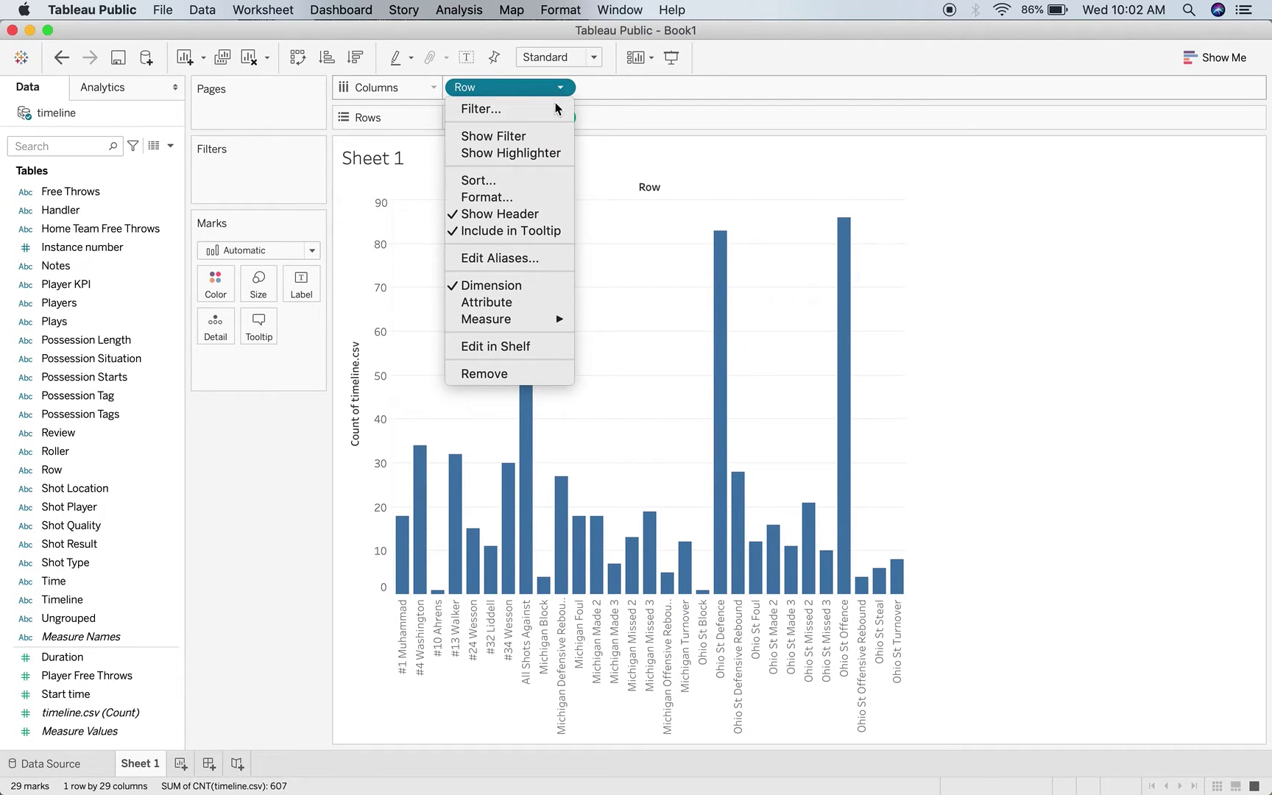
{"action": "left_click", "coordinate": [528, 131]}
{"action": "left_click", "coordinate": [1144, 173]}
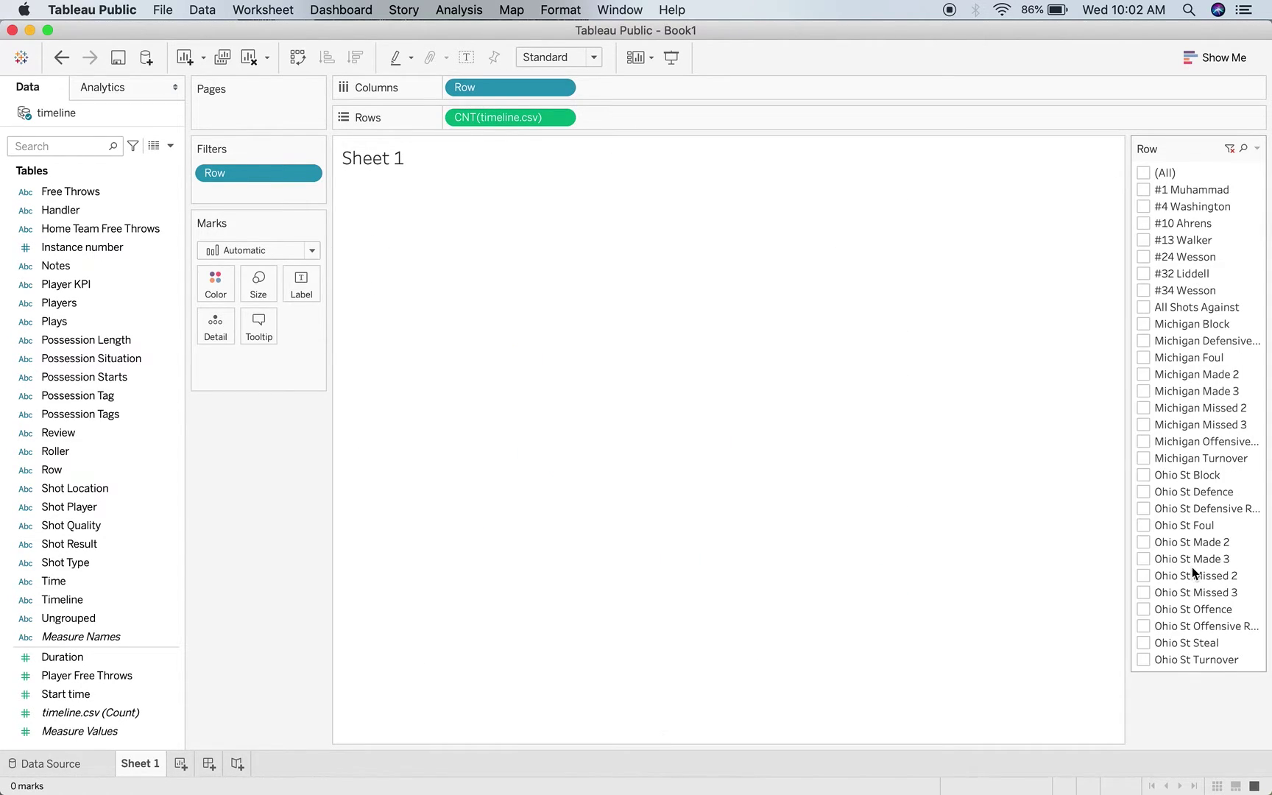
{"action": "left_click", "coordinate": [1144, 610]}
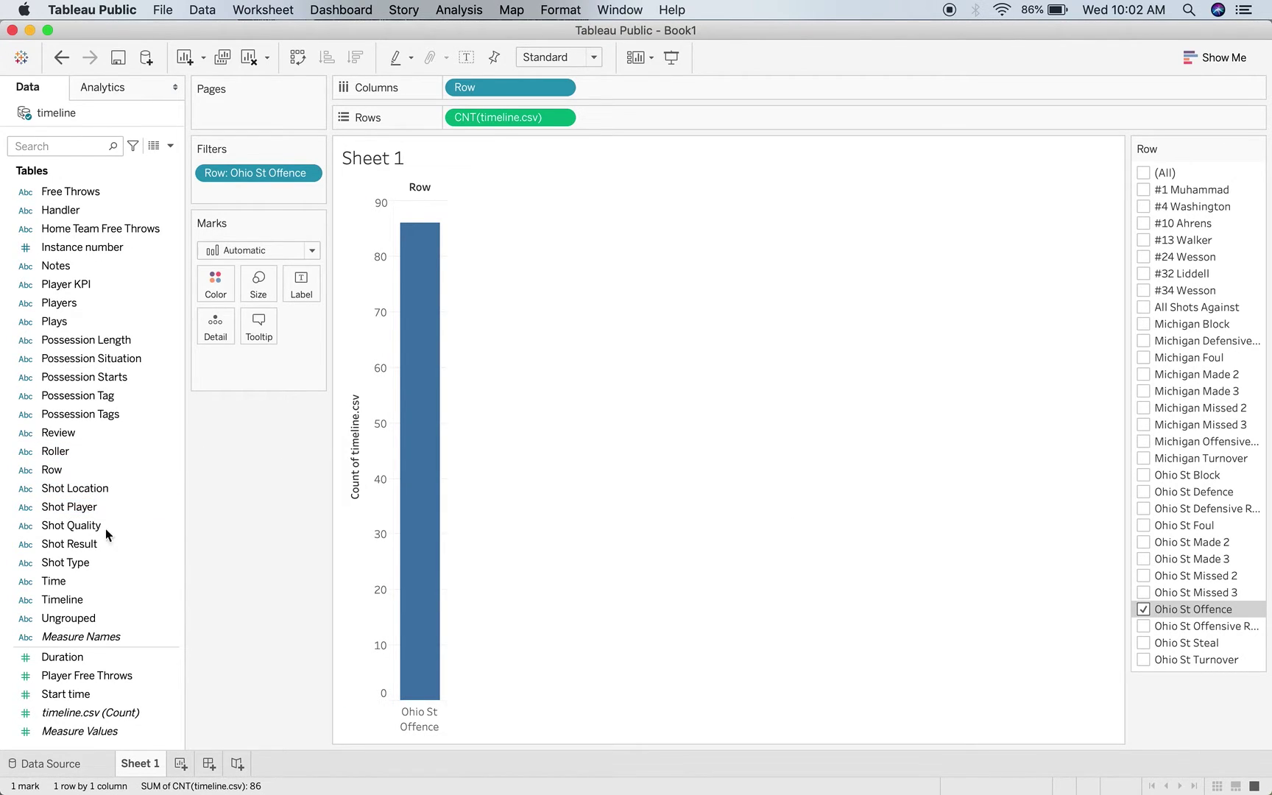
{"action": "double_click", "coordinate": [84, 563]}
- Exclude the Null shot type bar and add Shot Quality to Columns
{"action": "mouse_move", "coordinate": [703, 494]}
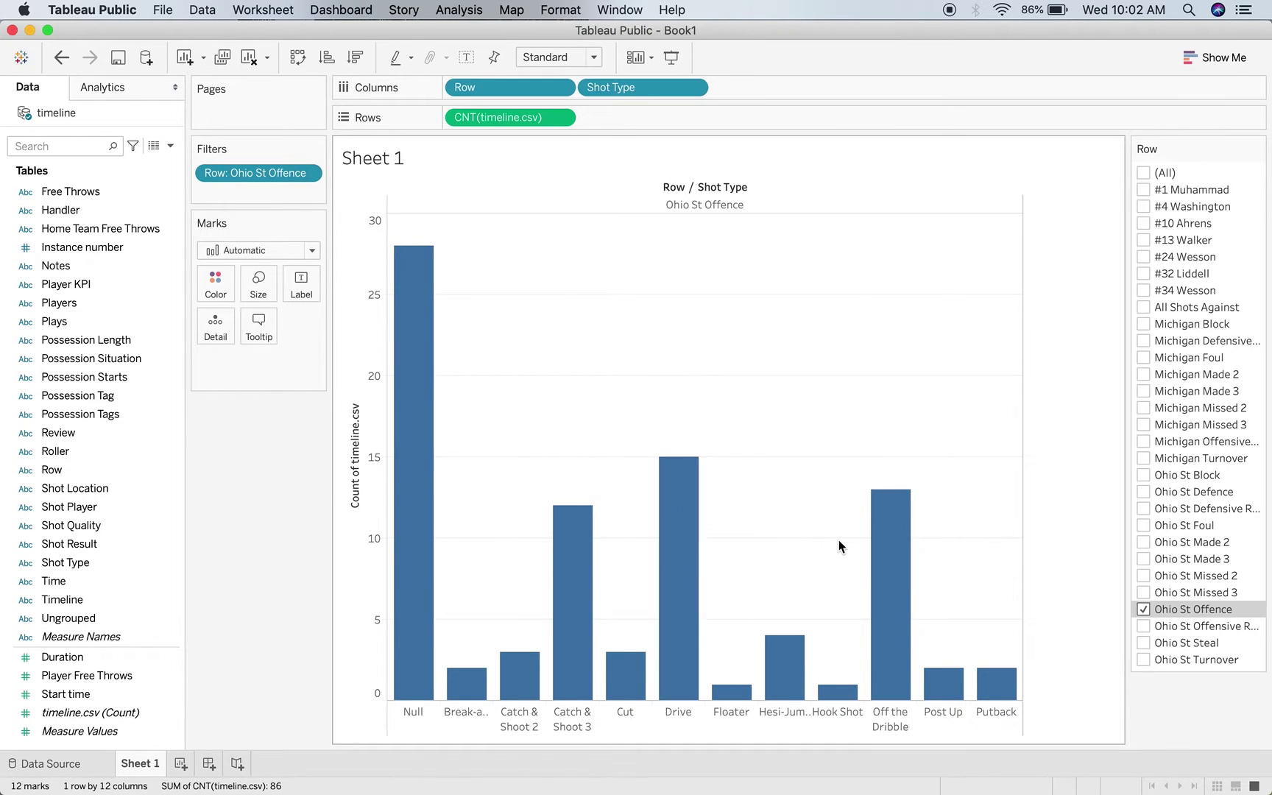
{"action": "right_click", "coordinate": [395, 521]}
{"action": "left_click", "coordinate": [478, 454]}
{"action": "right_click", "coordinate": [430, 474]}
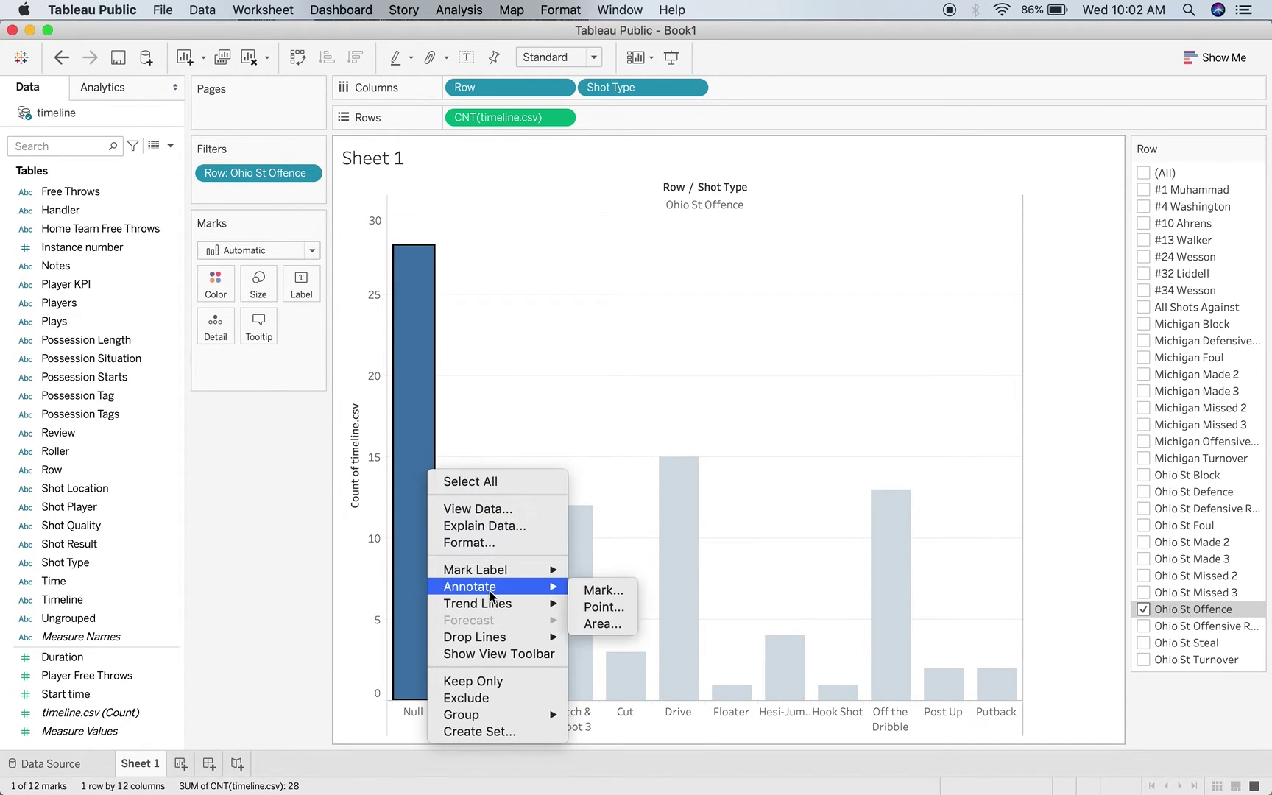
{"action": "left_click", "coordinate": [488, 697]}
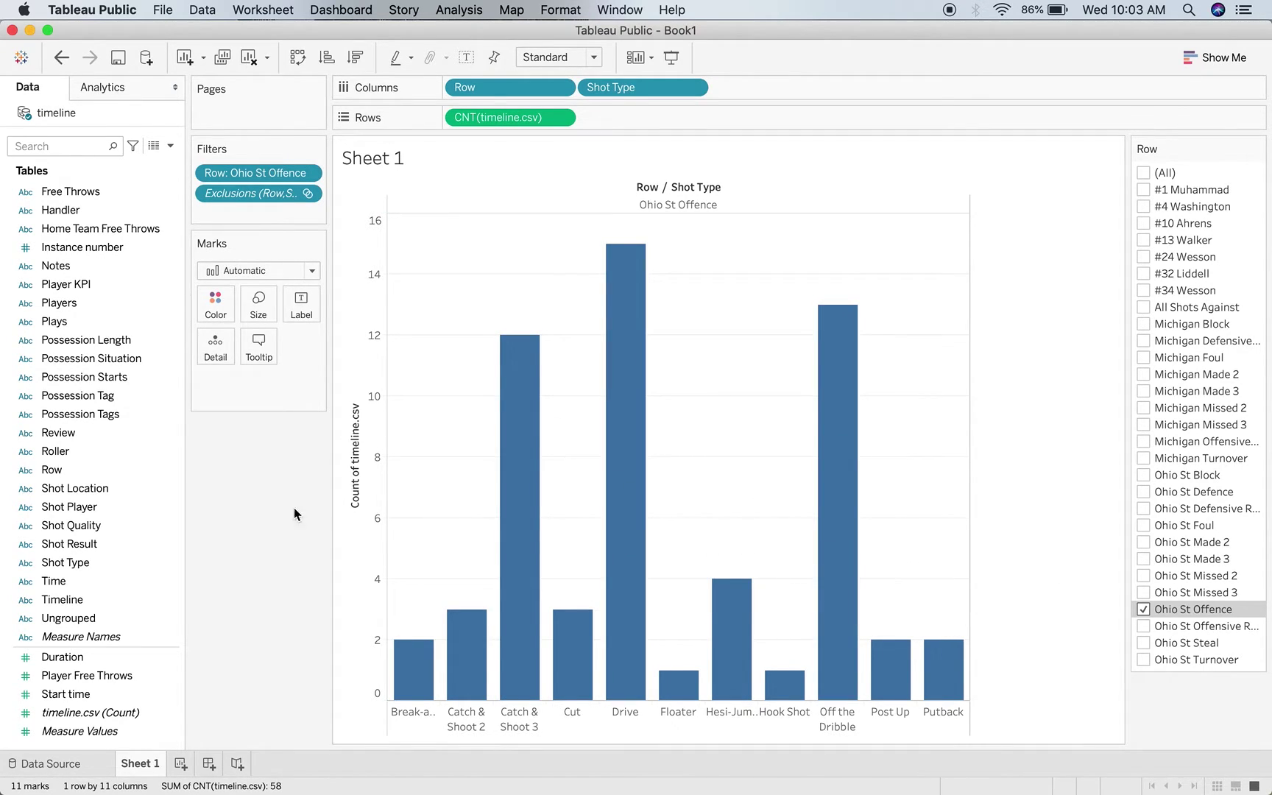
{"action": "double_click", "coordinate": [92, 529]}
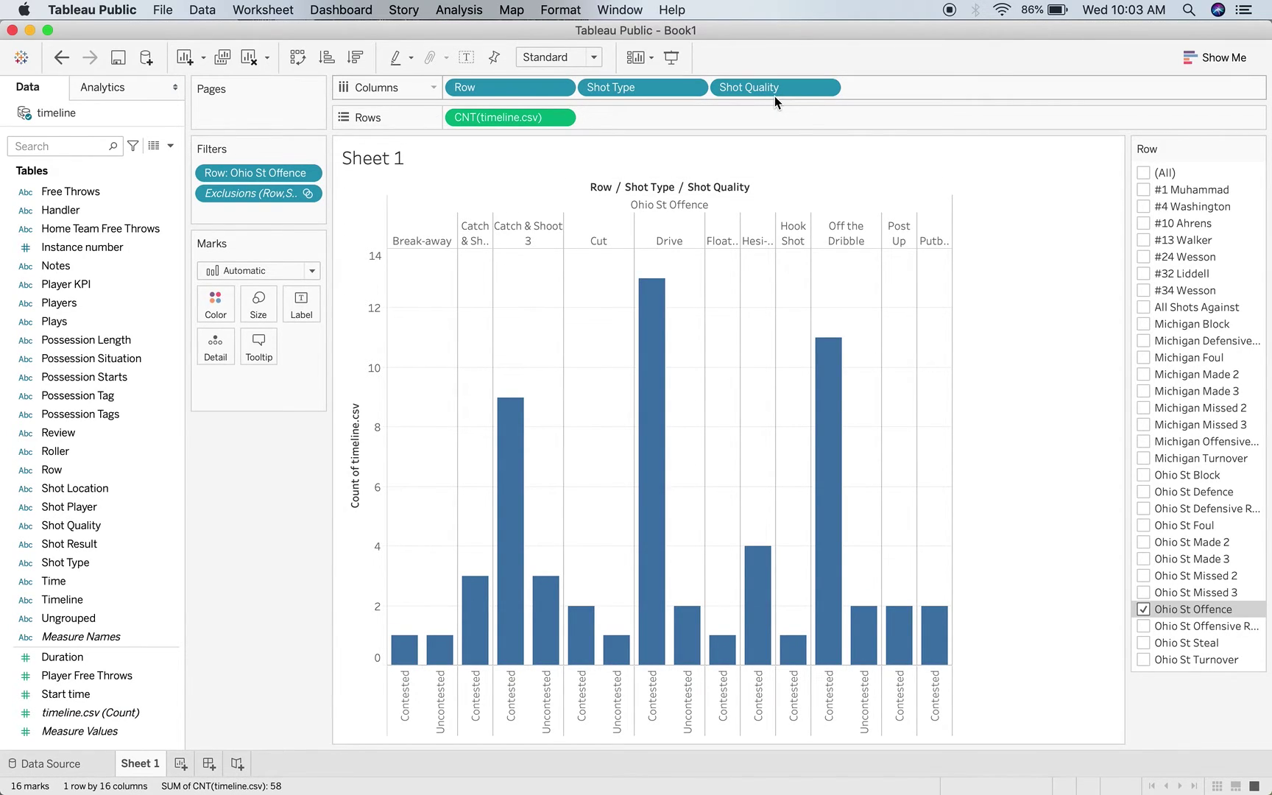
- Put Shot Quality on both Color and Label for the bars
{"action": "left_click_drag", "start_coordinate": [770, 90], "coordinate": [221, 306]}
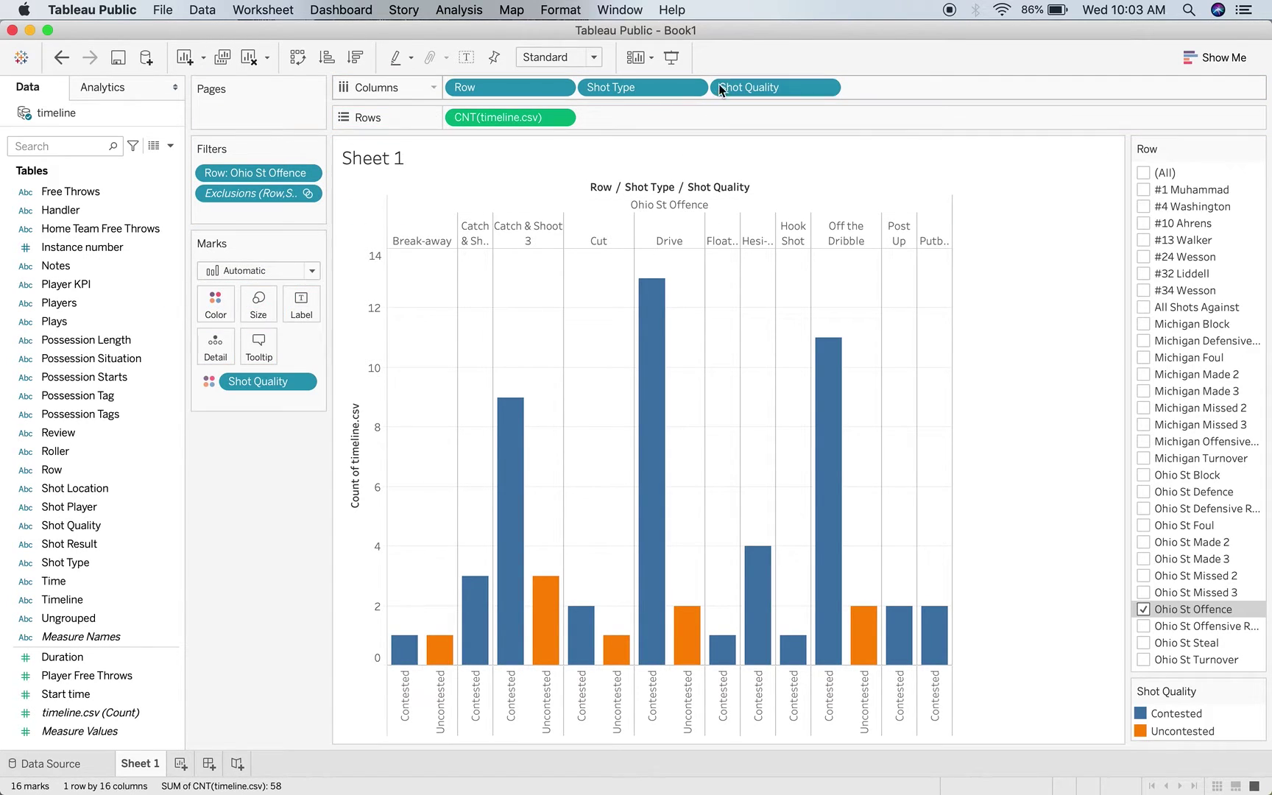
{"action": "left_click_drag", "start_coordinate": [768, 86], "coordinate": [299, 307]}
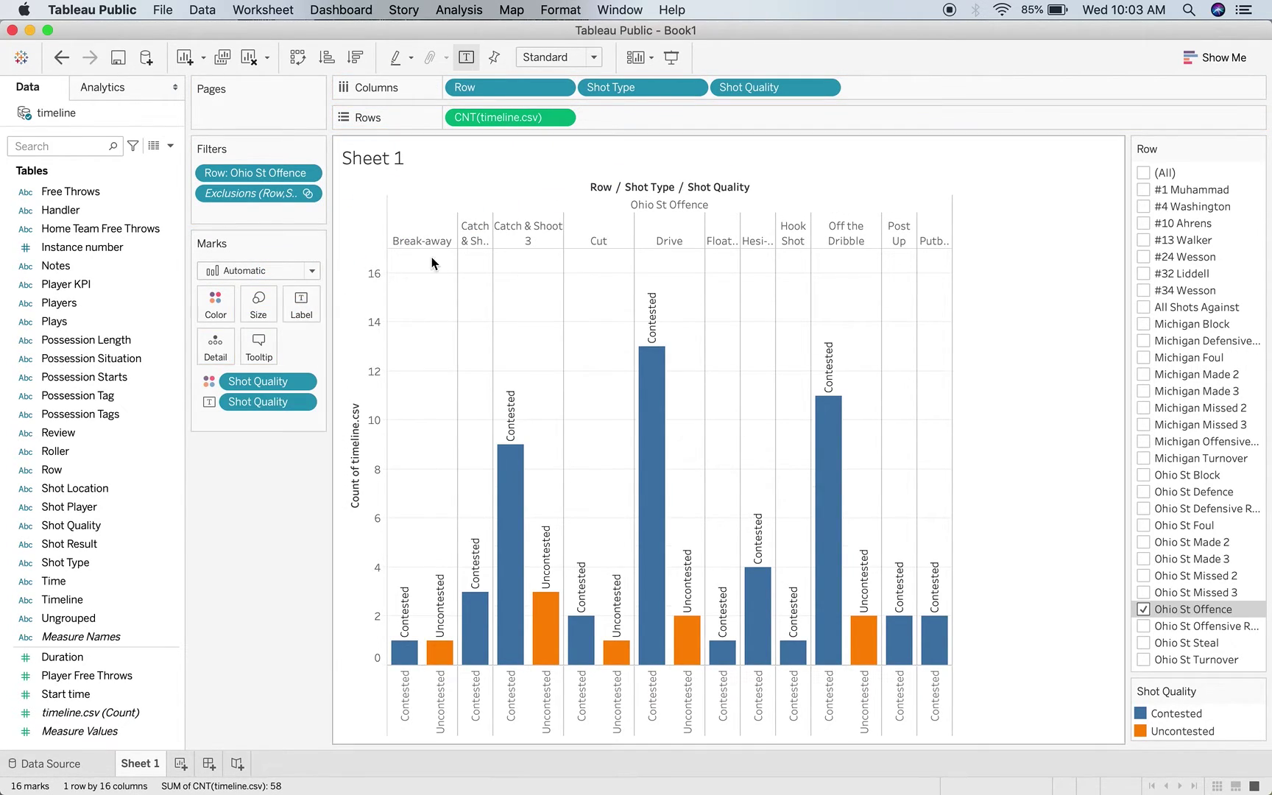
{"action": "left_click", "coordinate": [1145, 714]}
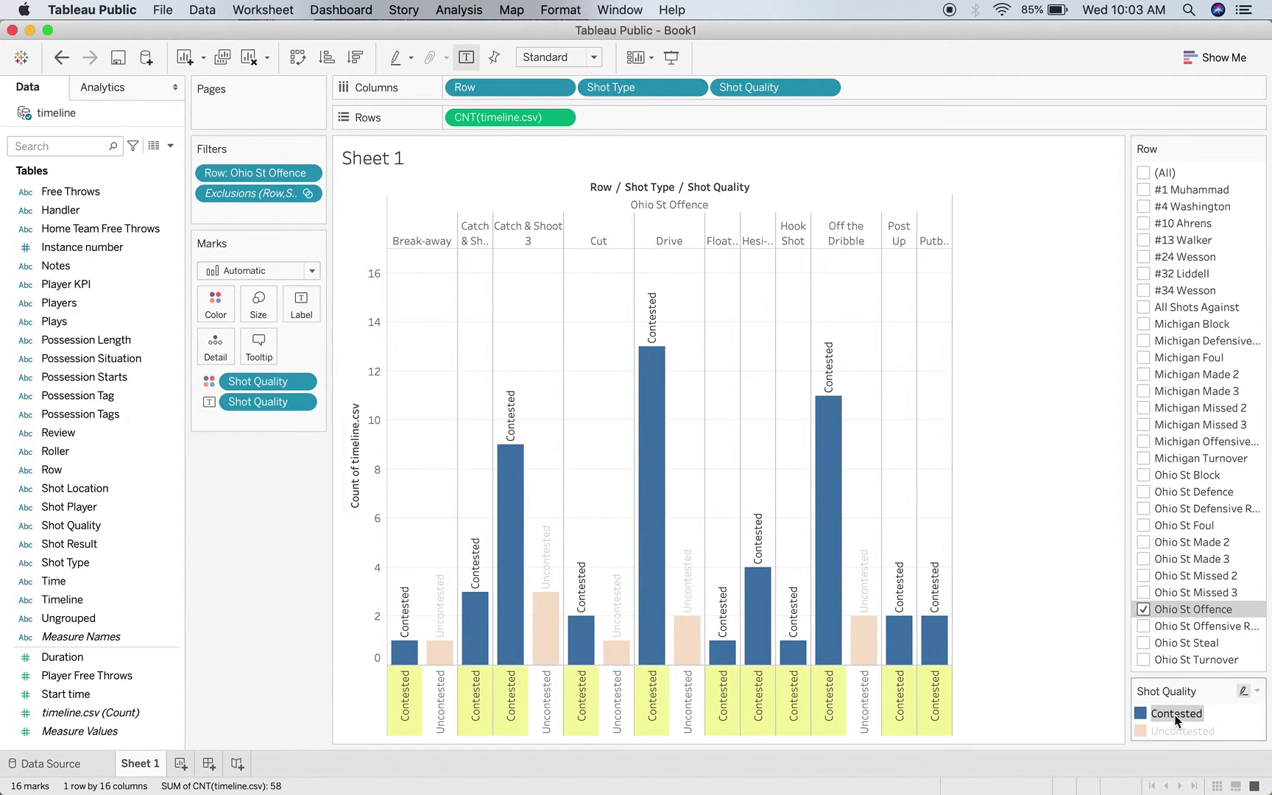
{"action": "left_click", "coordinate": [1244, 692]}
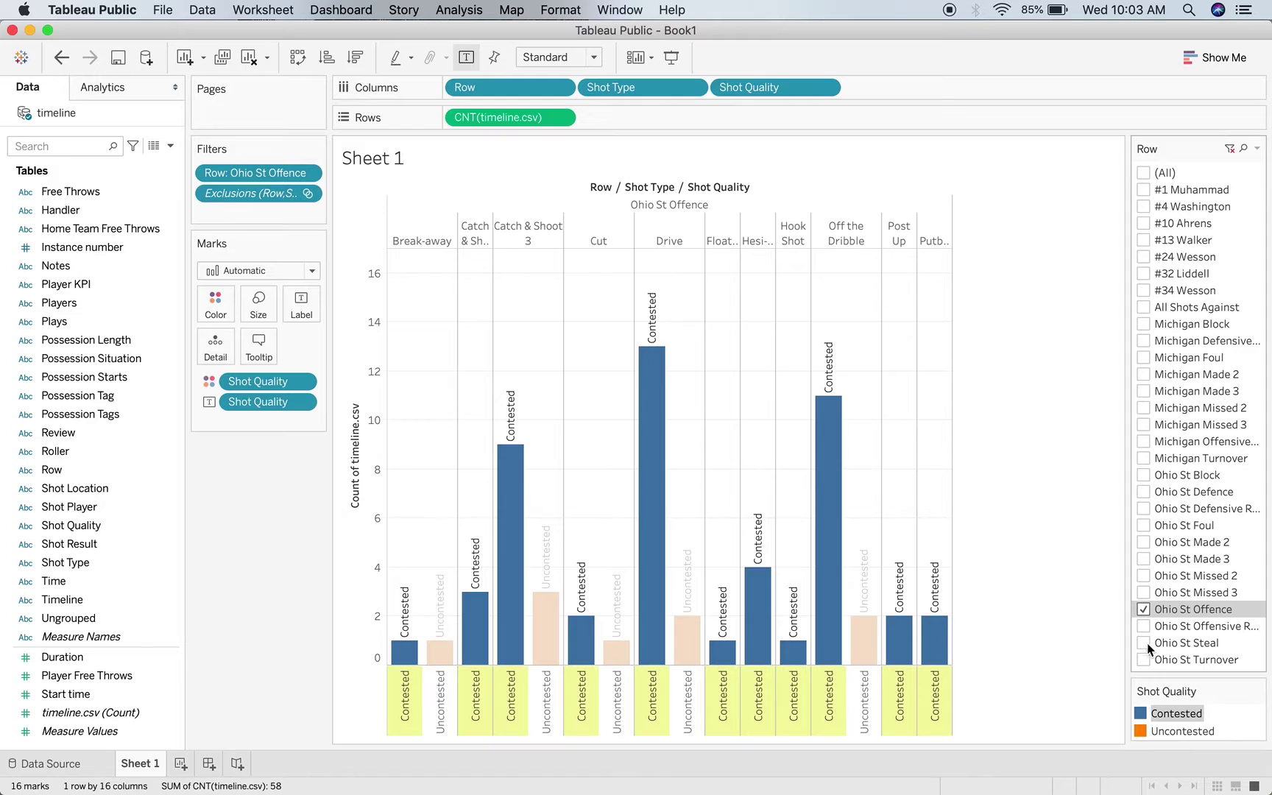
- Recolour the Shot Quality legend: Contested red and Uncontested green
{"action": "left_click", "coordinate": [1258, 690]}
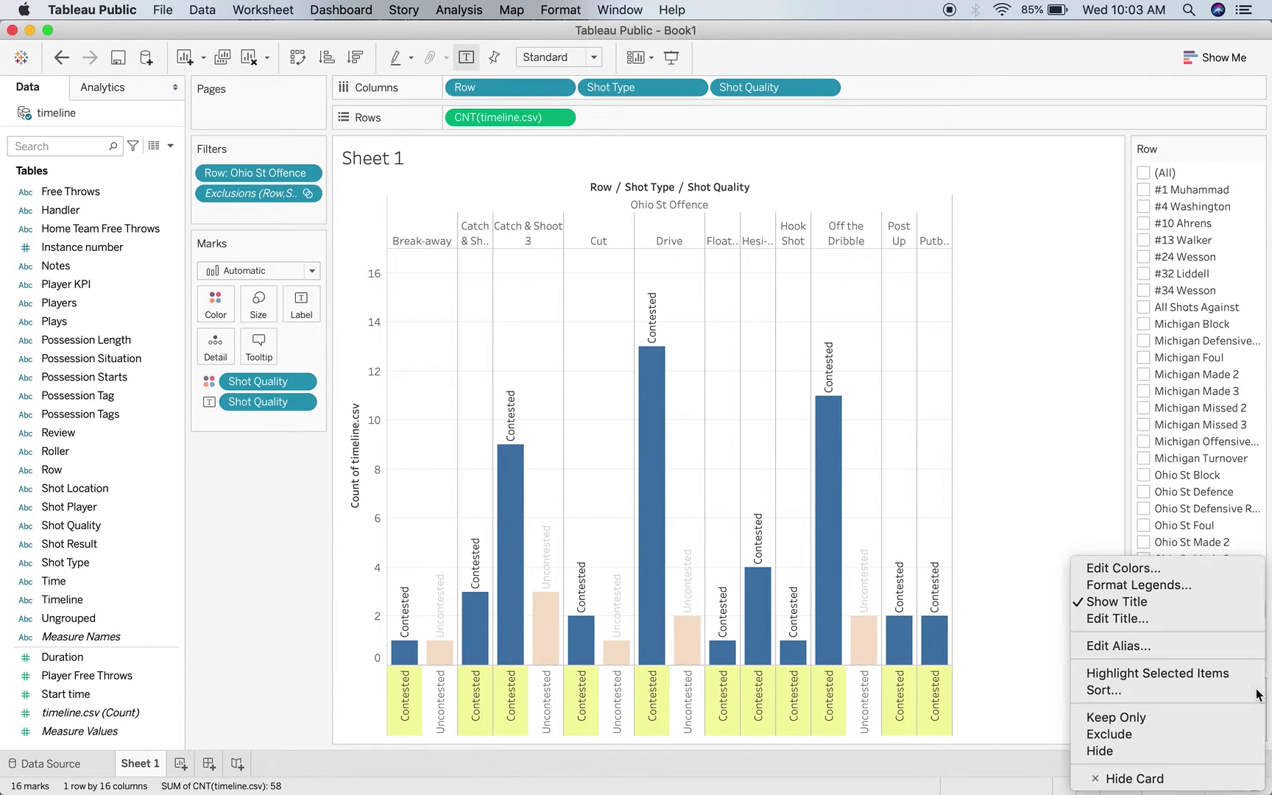
{"action": "left_click", "coordinate": [1124, 571]}
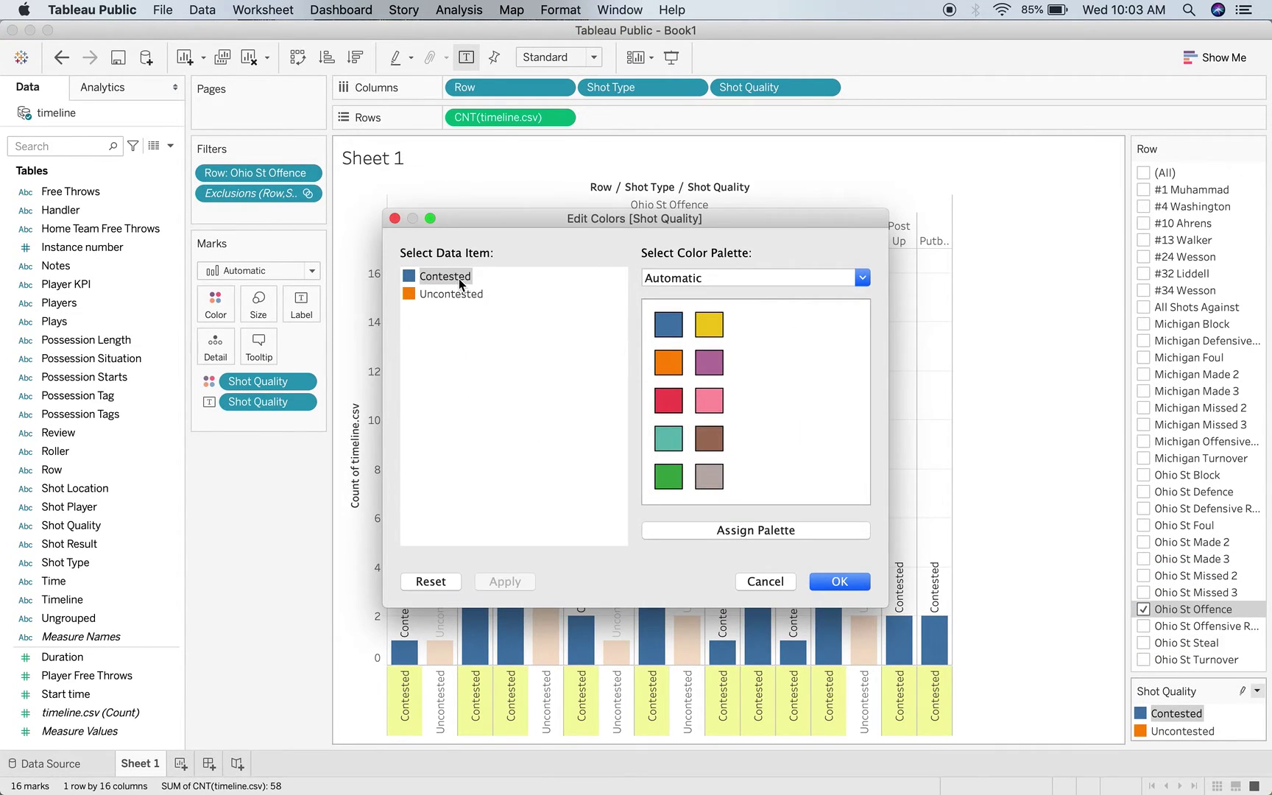
{"action": "left_click", "coordinate": [668, 400]}
{"action": "left_click", "coordinate": [423, 296]}
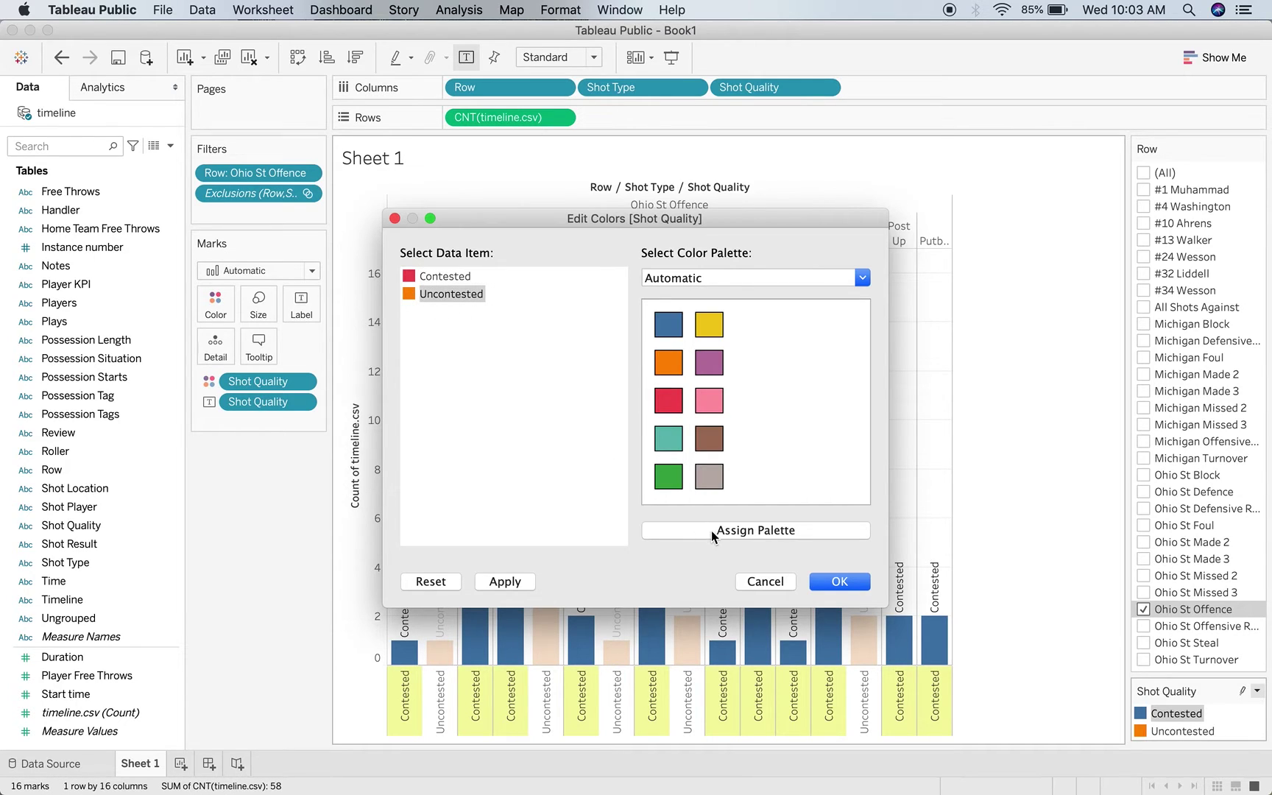
{"action": "left_click", "coordinate": [669, 477]}
{"action": "left_click", "coordinate": [838, 582]}
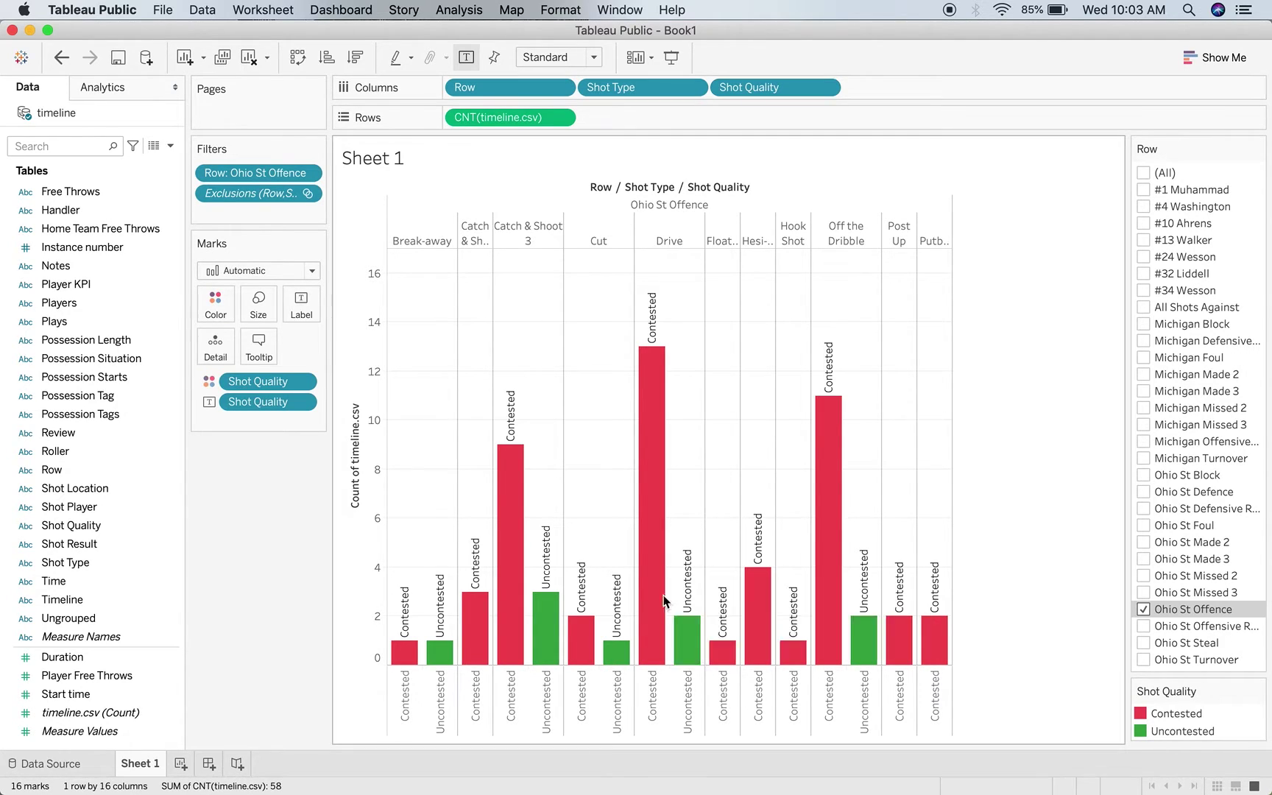
{"action": "left_click", "coordinate": [1201, 63]}
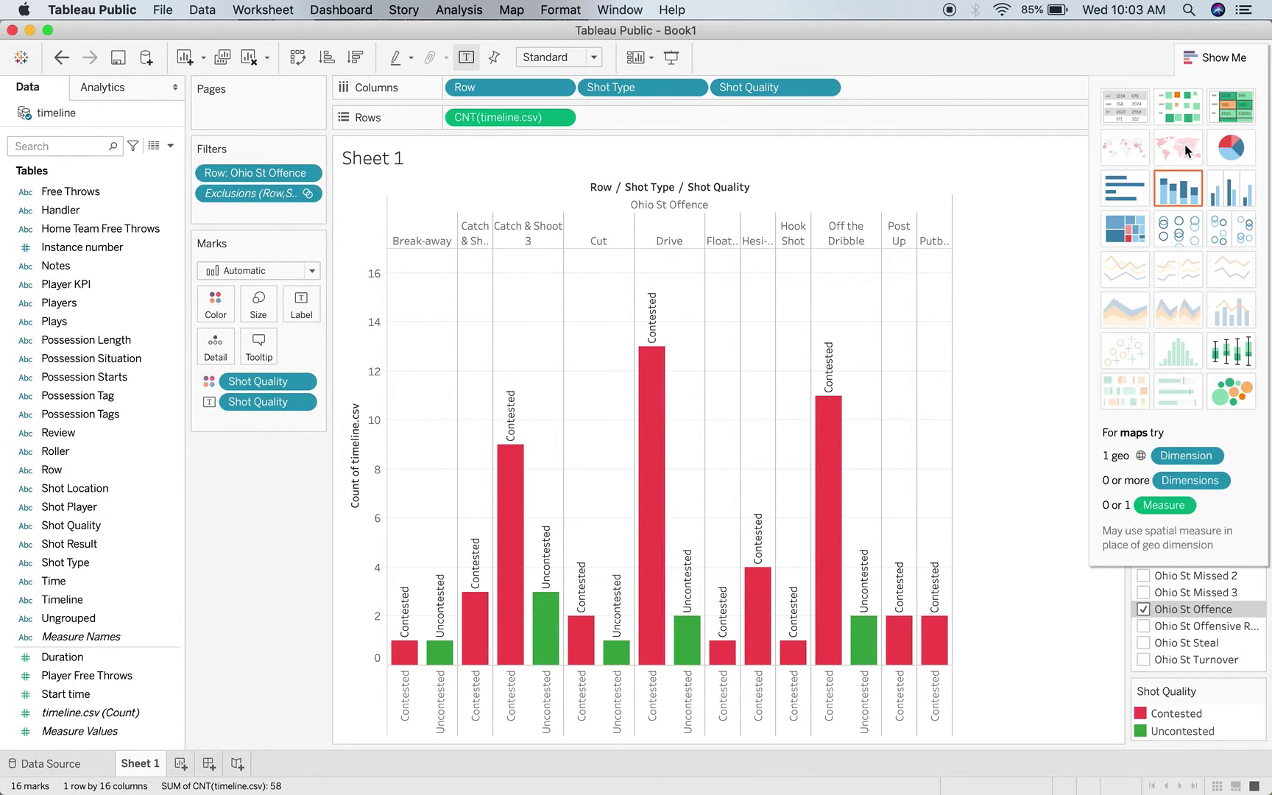
- Switch the chart to stacked bars per shot type and close the Show Me panel
{"action": "left_click", "coordinate": [1178, 189]}
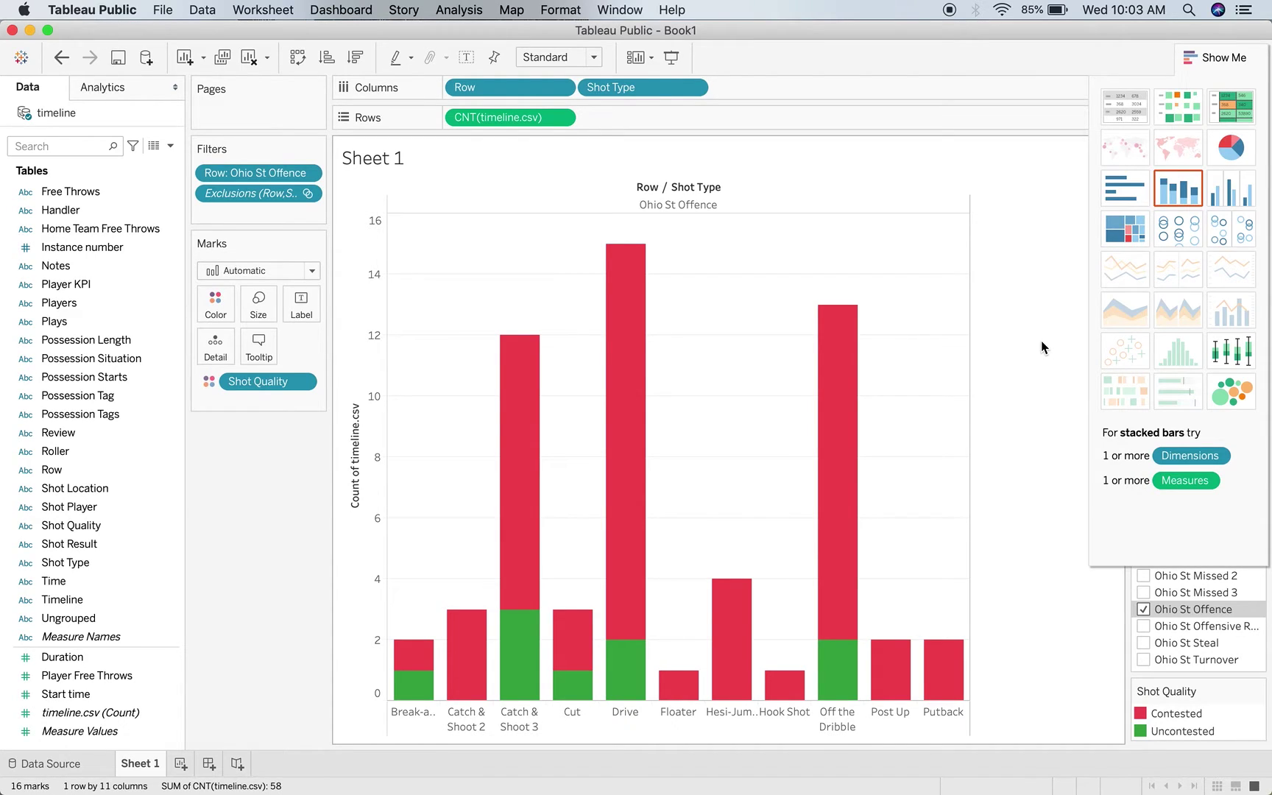
{"action": "left_click", "coordinate": [1213, 65]}
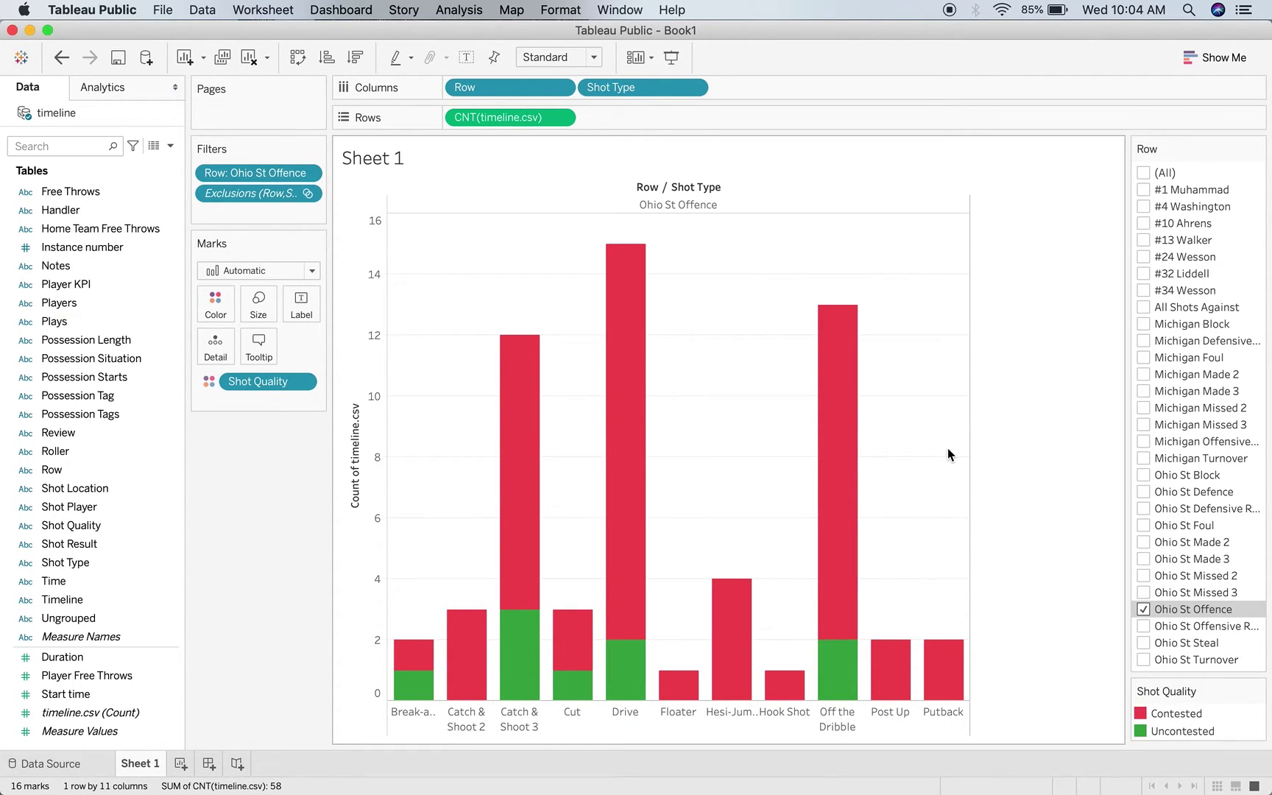
{"action": "mouse_move", "coordinate": [532, 511]}
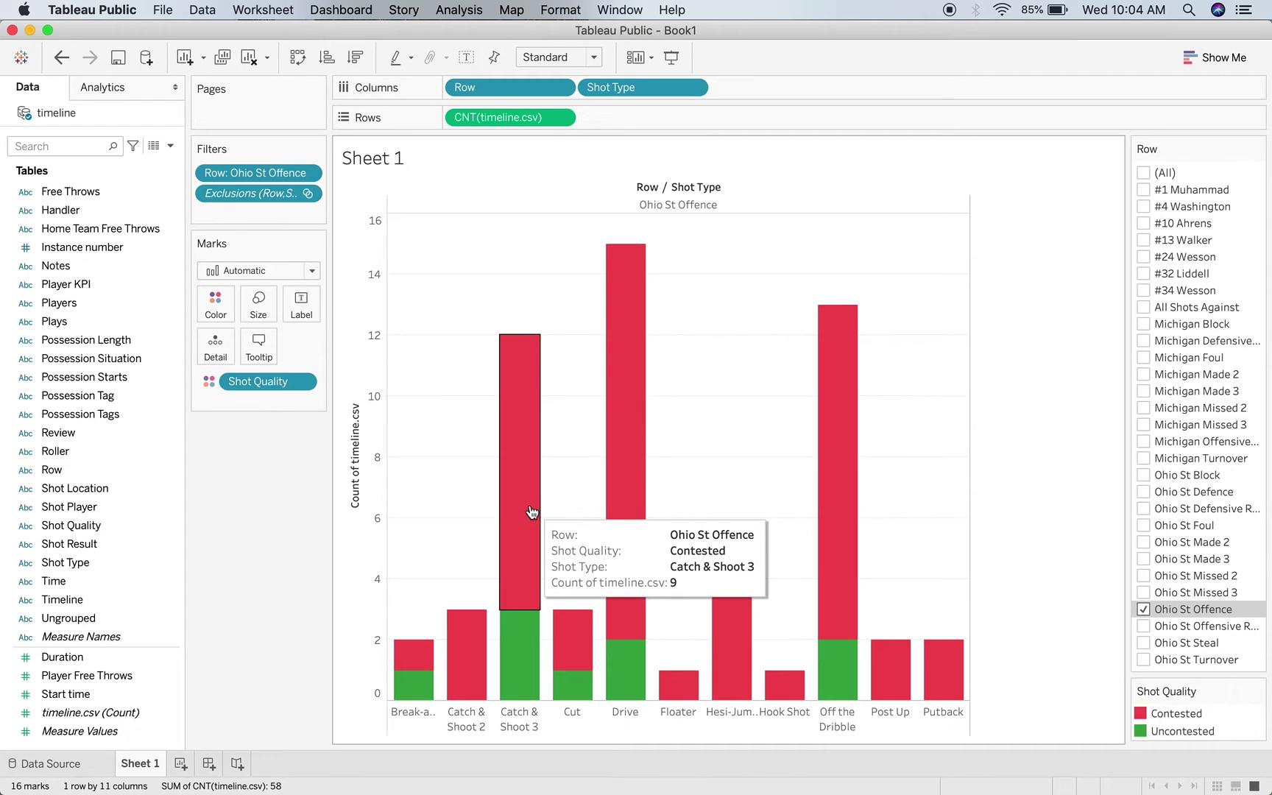
{"action": "mouse_move", "coordinate": [528, 671]}
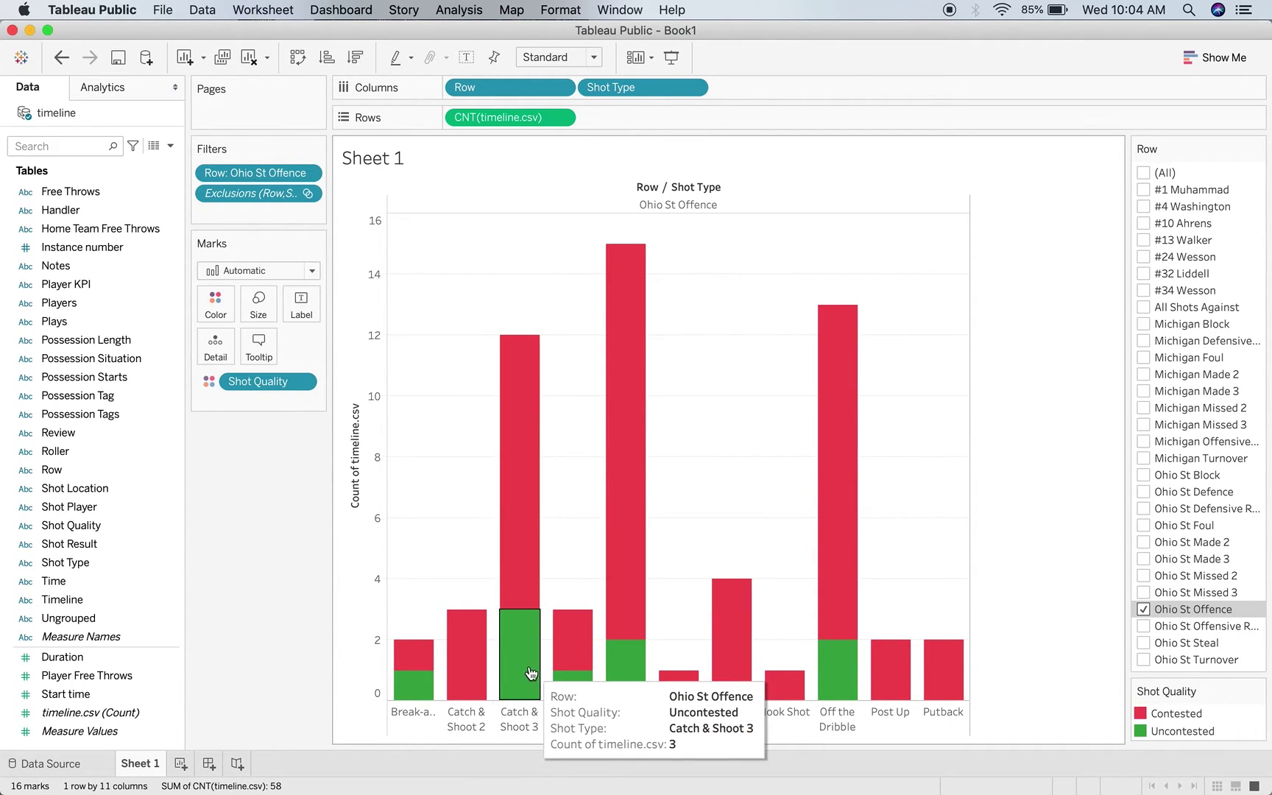